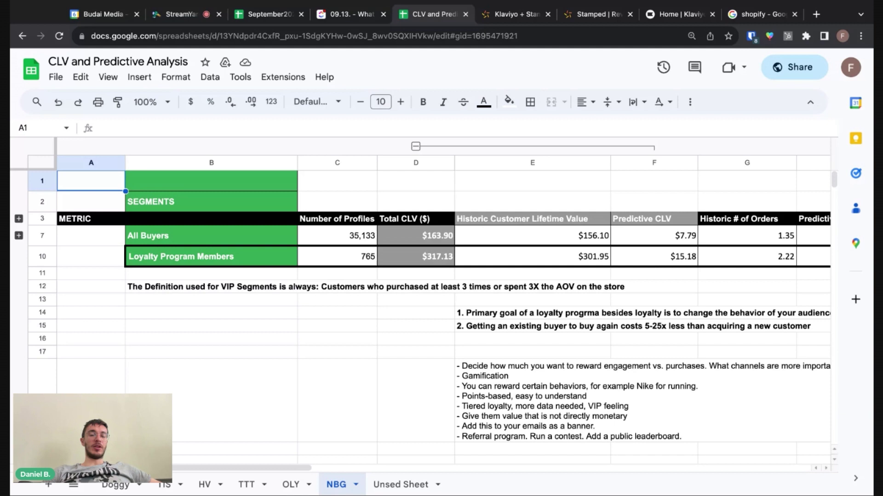
# Compare the All Buyers and Loyalty Program Members segments: profile counts 35,133 vs 765, All Buyers total CLV $163.90.
pyautogui.click(286, 237)
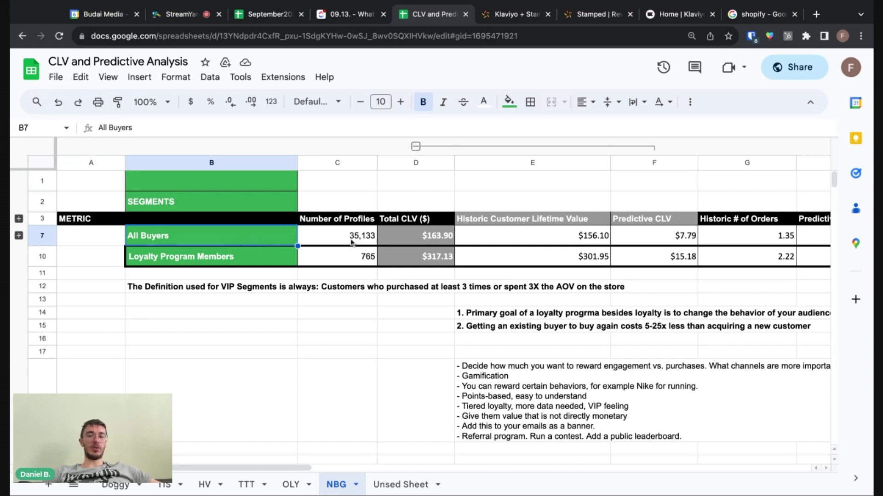
pyautogui.click(229, 264)
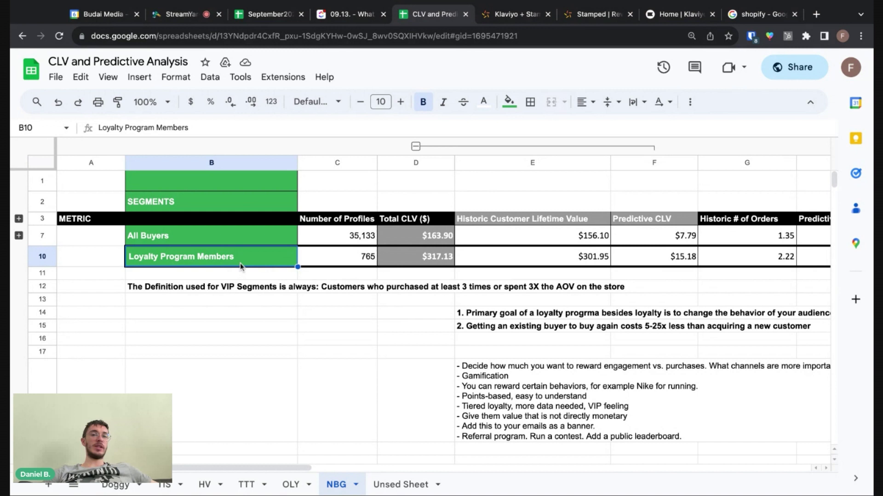
pyautogui.click(363, 244)
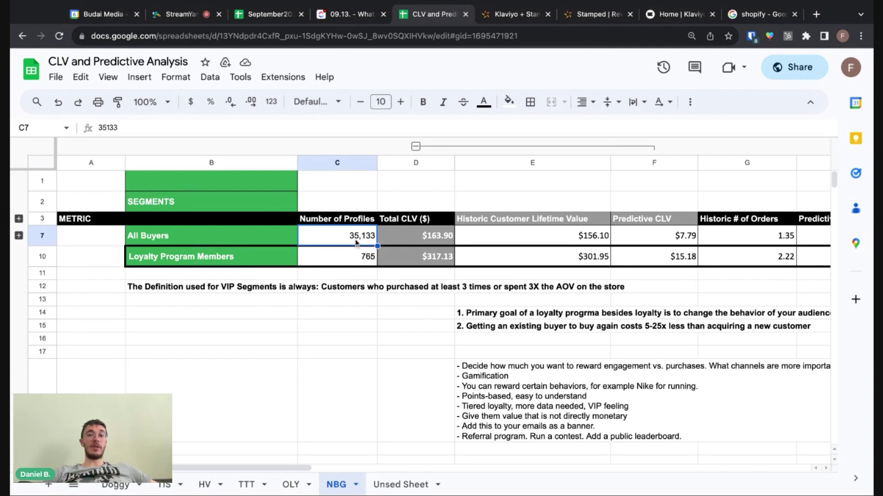
pyautogui.click(358, 258)
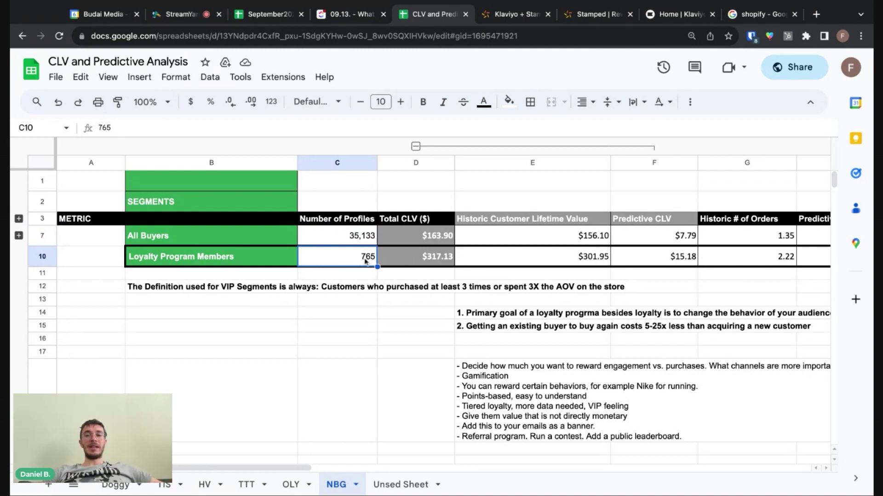
pyautogui.click(441, 241)
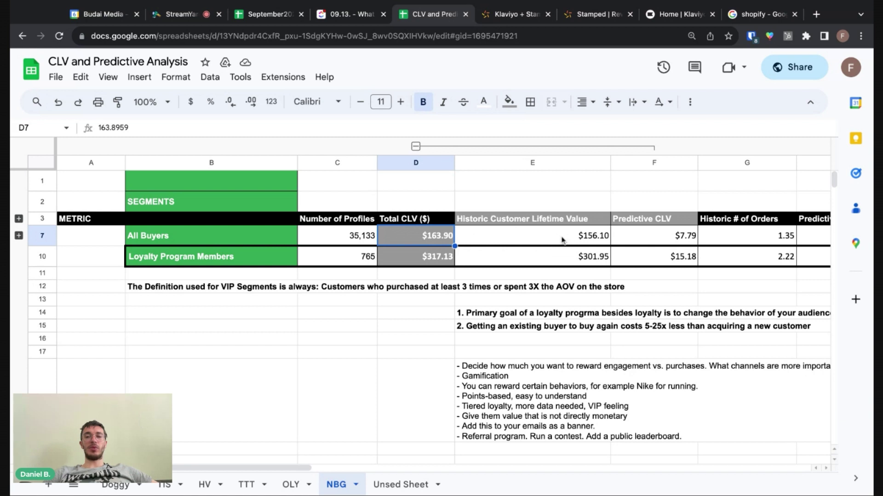
# Compare historic lifetime value ($301.95 for loyalty members), predictive CLV $15.18 and historic orders 2.22.
pyautogui.click(534, 238)
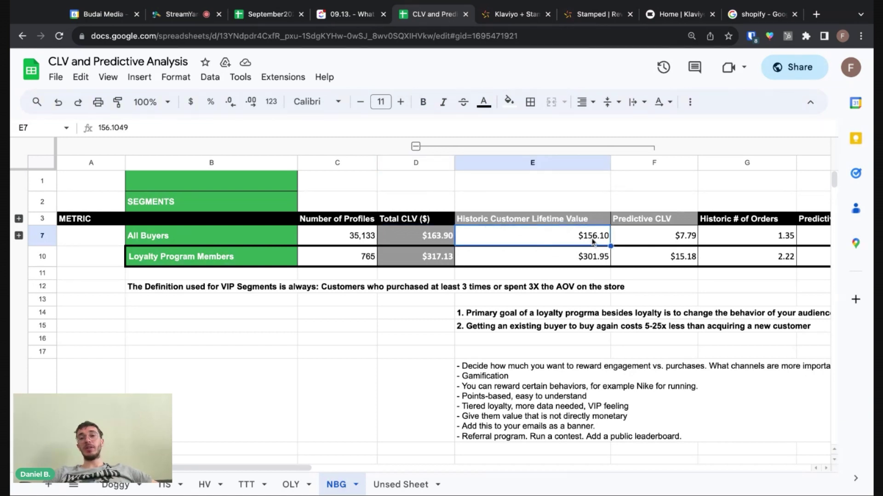
pyautogui.click(588, 258)
pyautogui.click(591, 243)
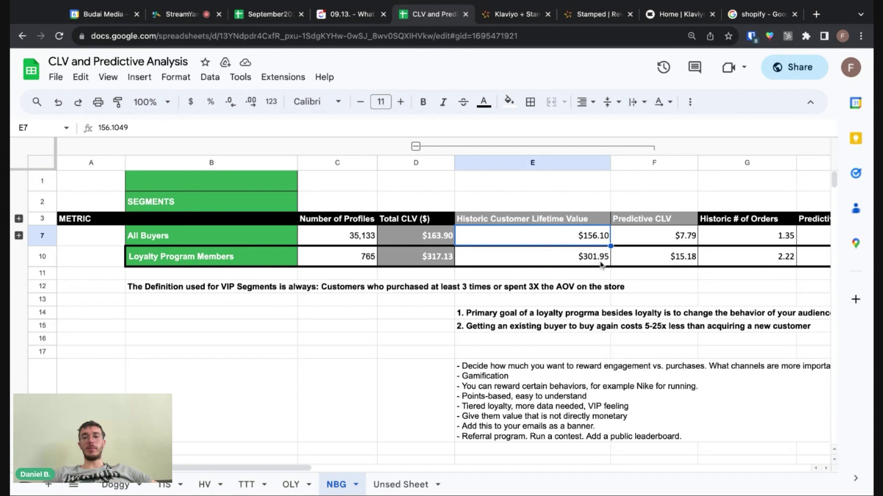
pyautogui.click(637, 261)
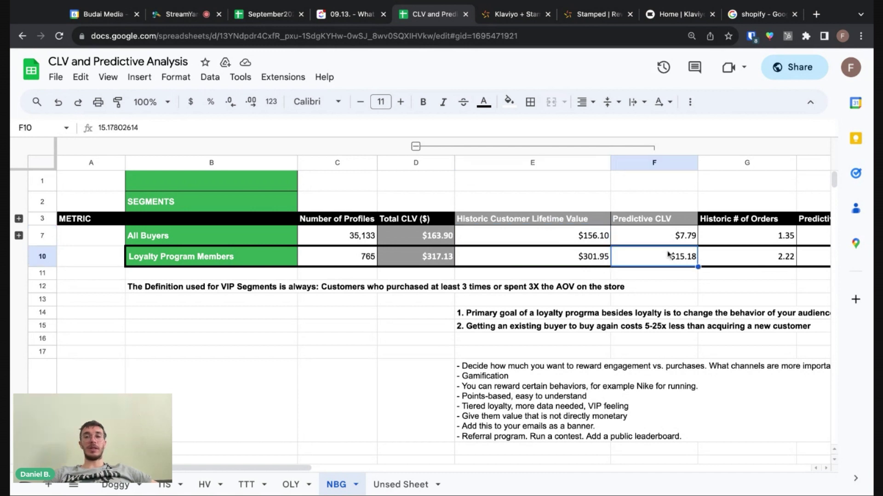
pyautogui.click(754, 243)
pyautogui.click(749, 259)
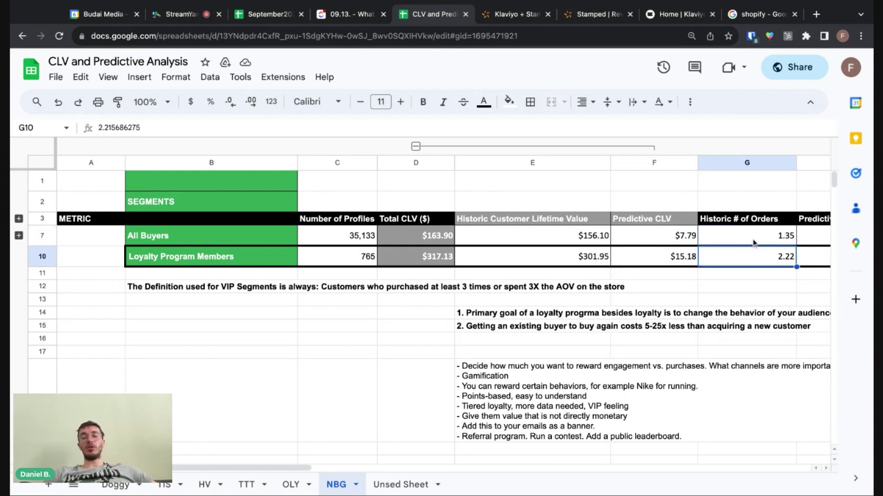
pyautogui.click(571, 262)
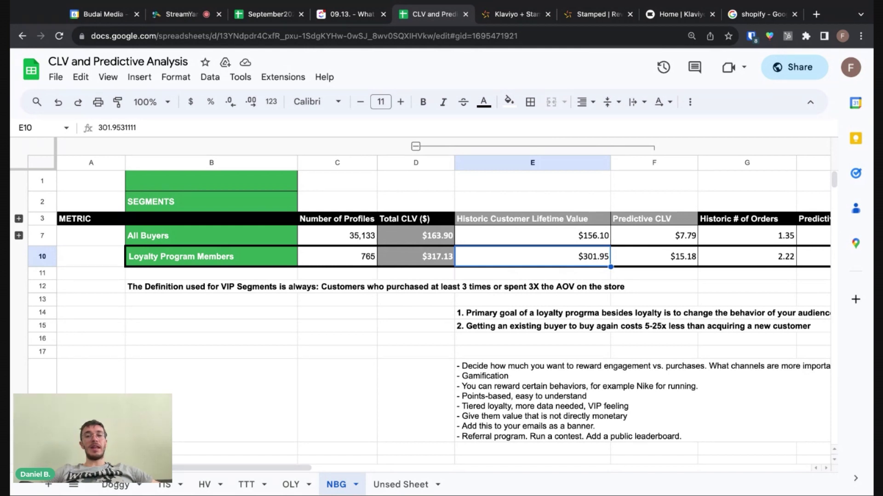
# Show loyalty members' $122.32 average order value, then recap the Loyalty Program Members row and its $317.13 total CLV.
pyautogui.hotkey('ctrl', 'Right')
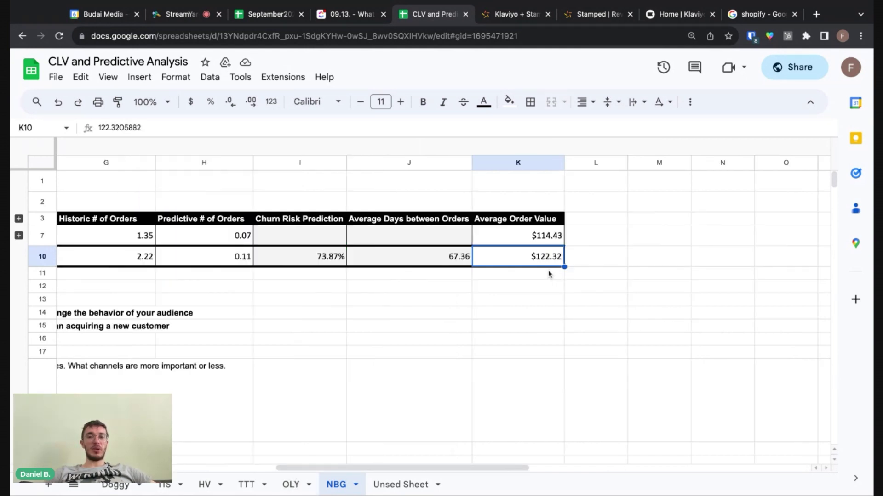
pyautogui.hscroll(-3, 285, 473)
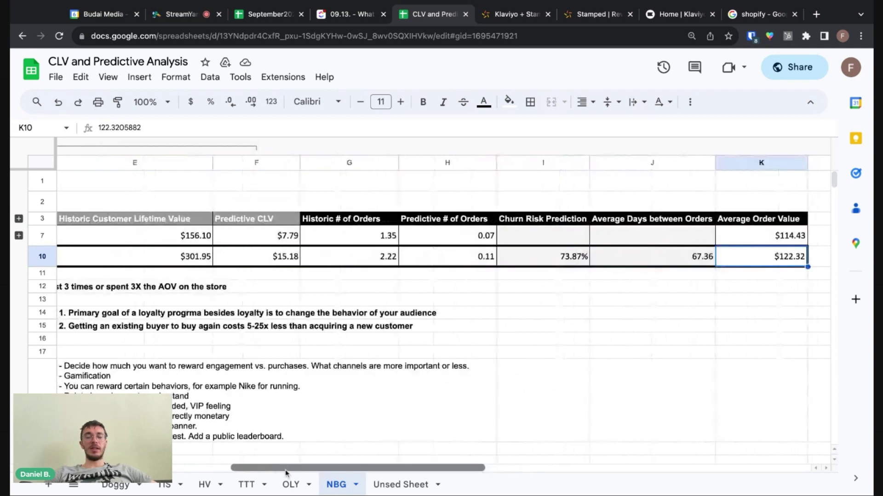
pyautogui.hscroll(-5, 285, 474)
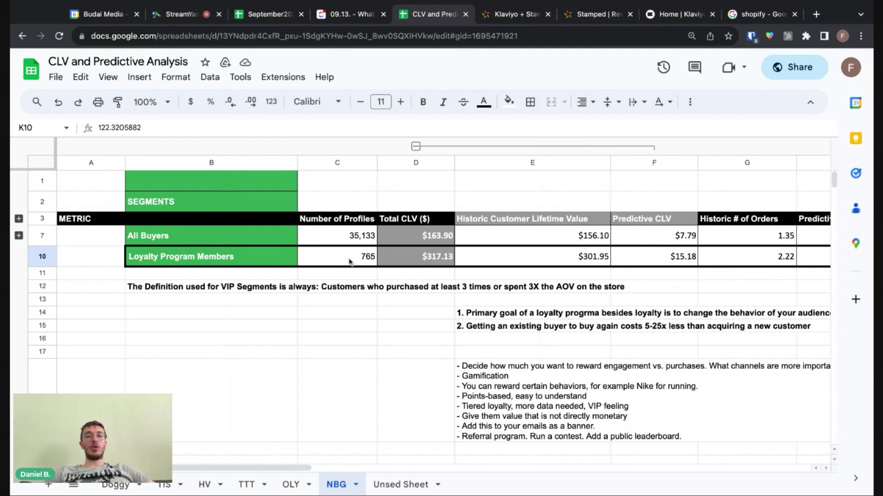
pyautogui.click(44, 257)
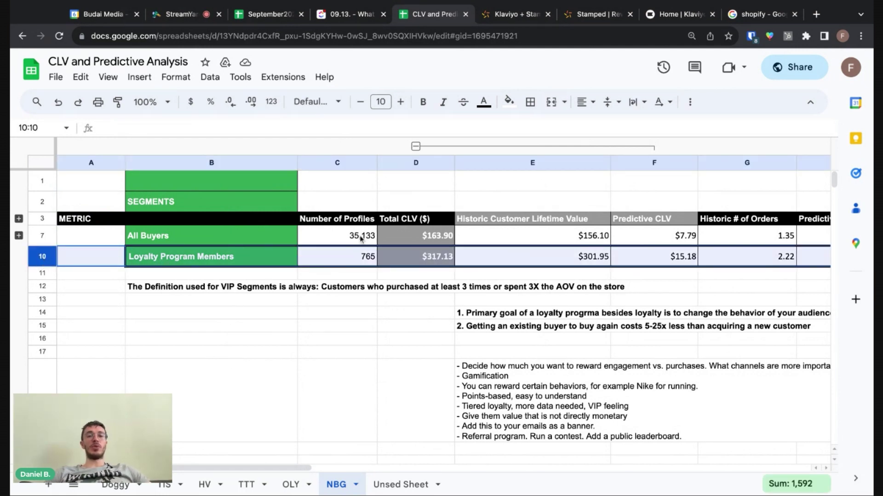
pyautogui.click(338, 239)
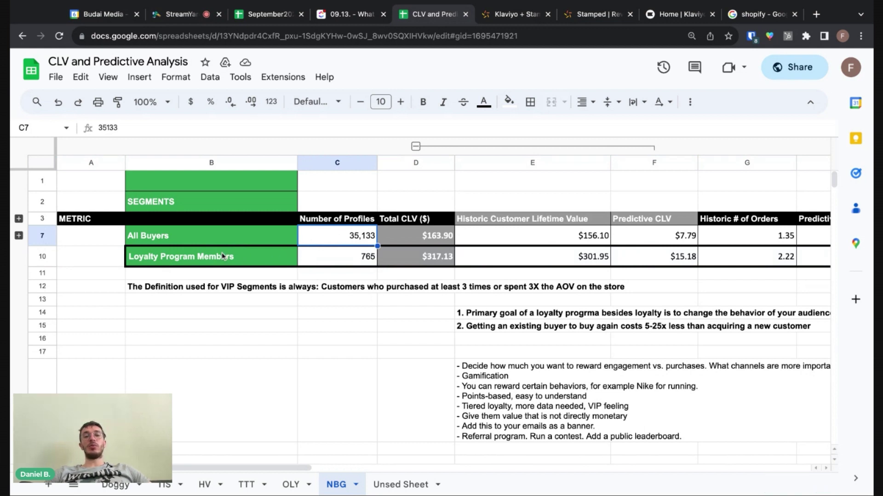
pyautogui.click(398, 263)
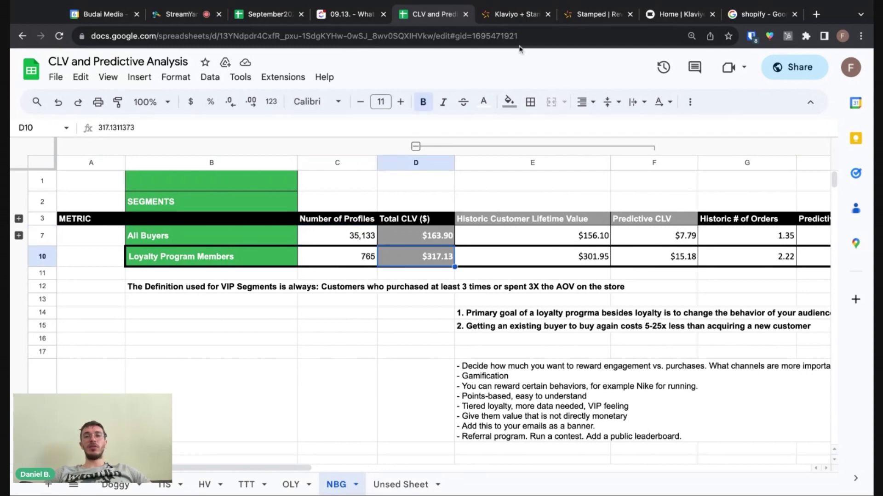
pyautogui.click(516, 22)
# Bring up the Stamped | Reviews tab with the 'Accelerate Brand Growth with Reviews' homepage.
pyautogui.click(597, 21)
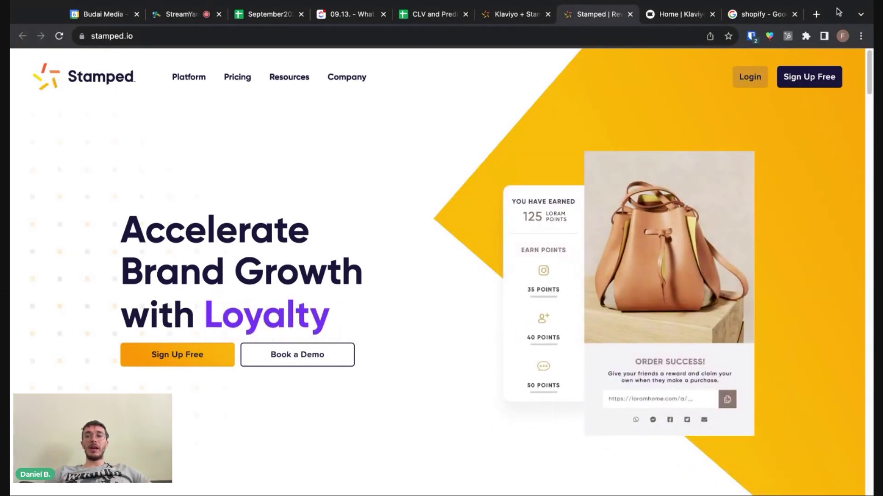
# View Stamped's pricing for the Loyalty plan and the Reviews and Loyalty bundle.
pyautogui.click(237, 78)
pyautogui.scroll(-2, 360, 321)
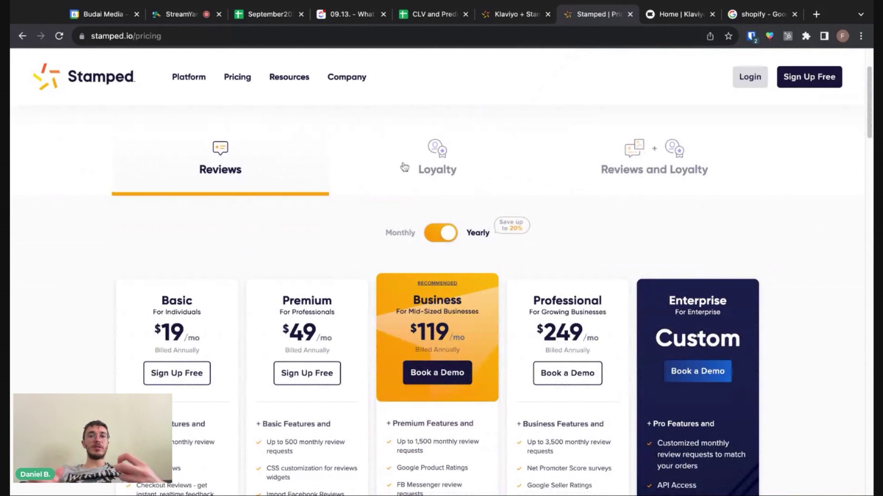
pyautogui.click(427, 153)
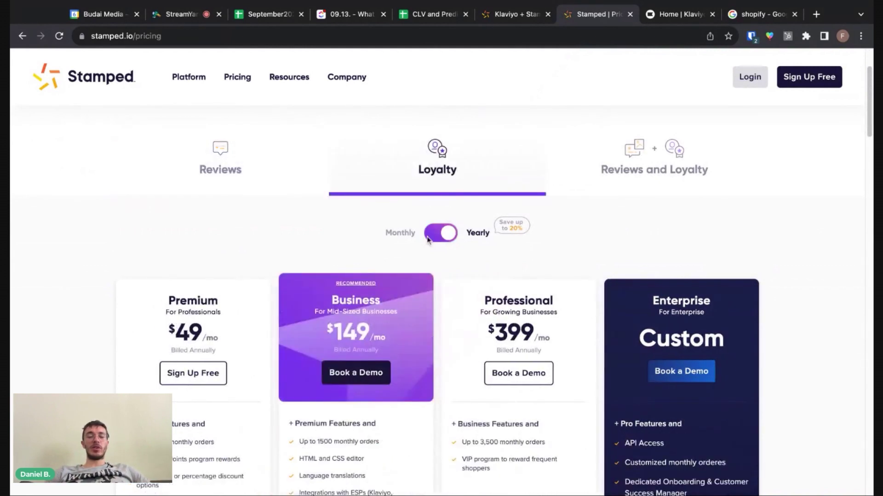
pyautogui.click(681, 159)
pyautogui.scroll(-4, 245, 309)
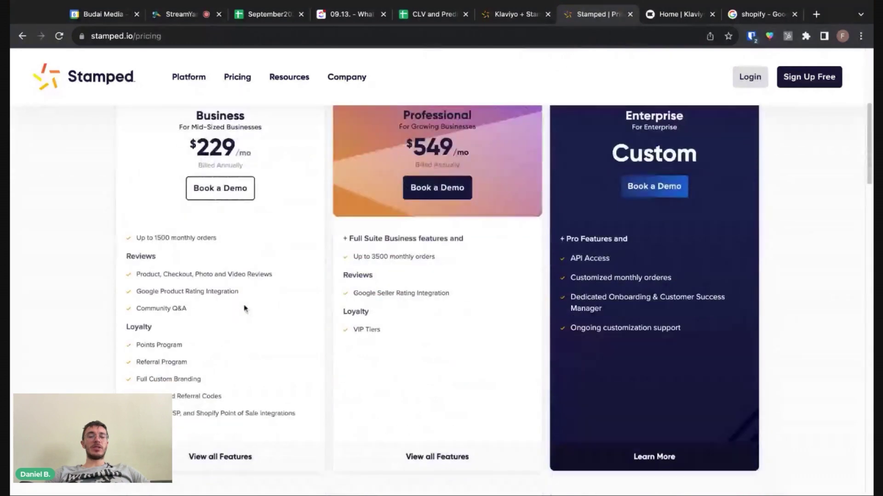
pyautogui.scroll(4, 245, 309)
pyautogui.scroll(-5, 249, 317)
pyautogui.scroll(4, 276, 312)
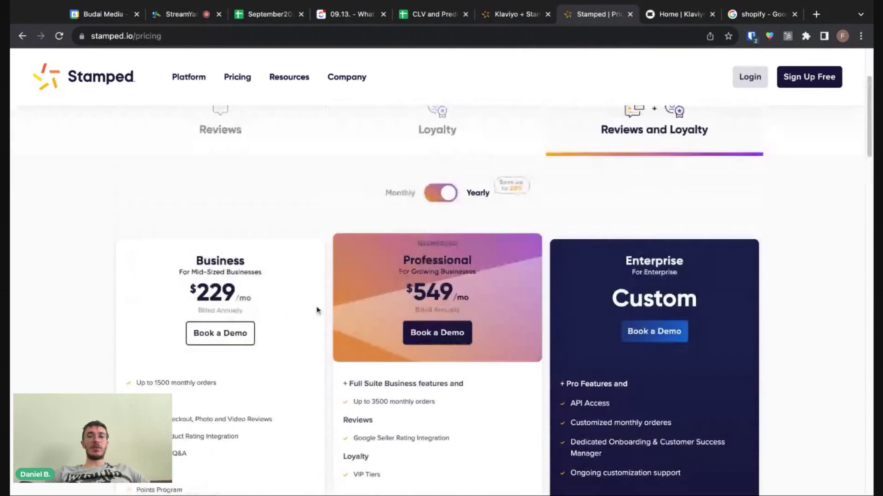
# Compare the Business plan's yearly price with its price under Monthly billing.
pyautogui.moveTo(196, 260); pyautogui.dragTo(245, 261)
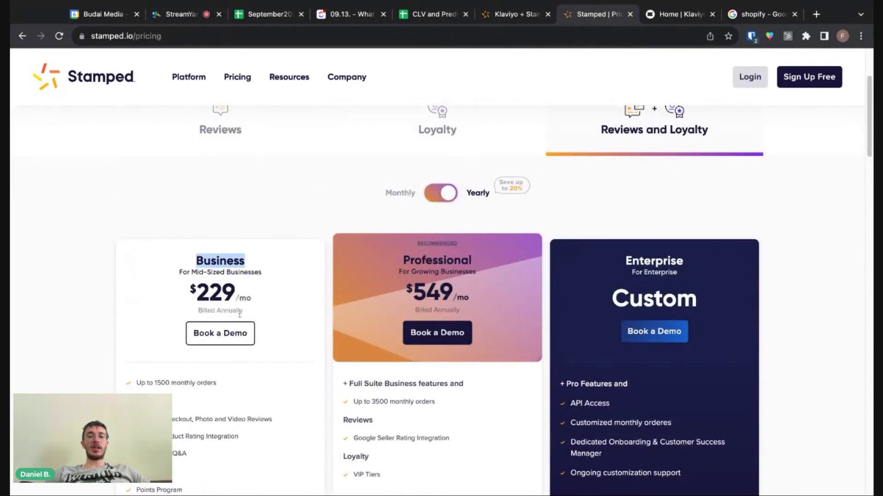
pyautogui.moveTo(206, 297); pyautogui.dragTo(238, 296)
pyautogui.click(444, 196)
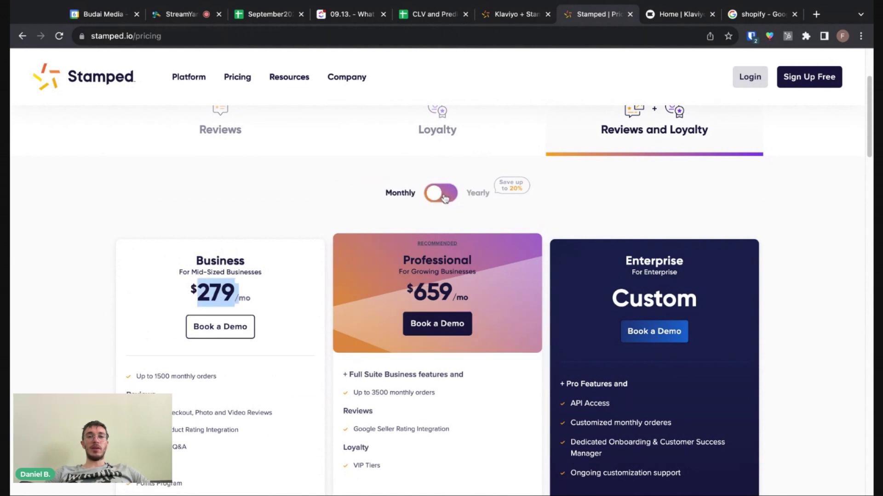
pyautogui.moveTo(215, 293); pyautogui.dragTo(242, 291)
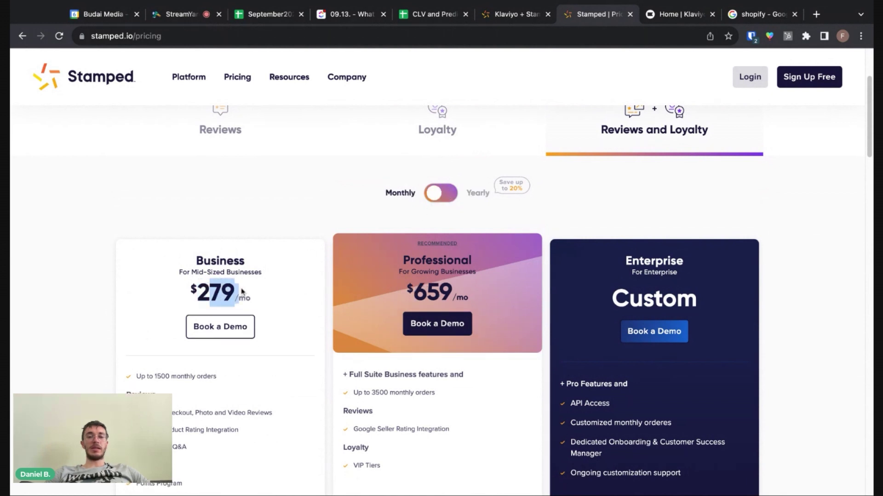
pyautogui.scroll(3, 788, 105)
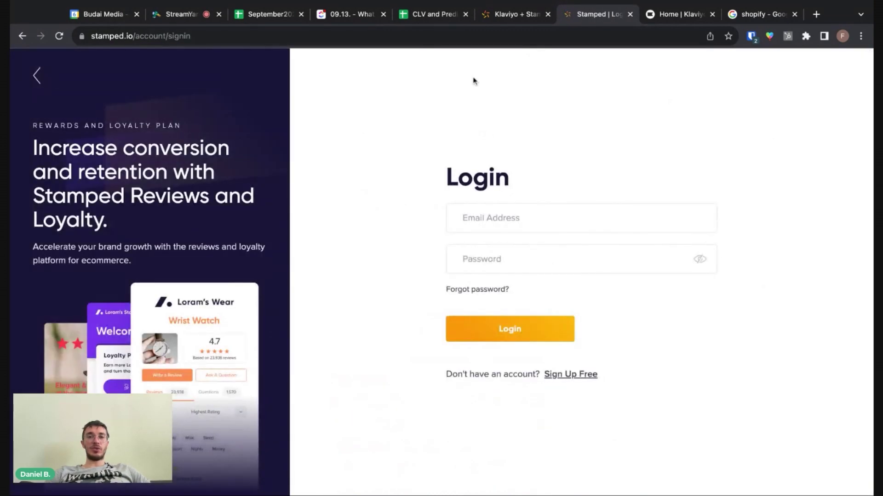
# Log in with the account e-mail and return to the Stamped Loyalty & Rewards home dashboard.
pyautogui.click(470, 218)
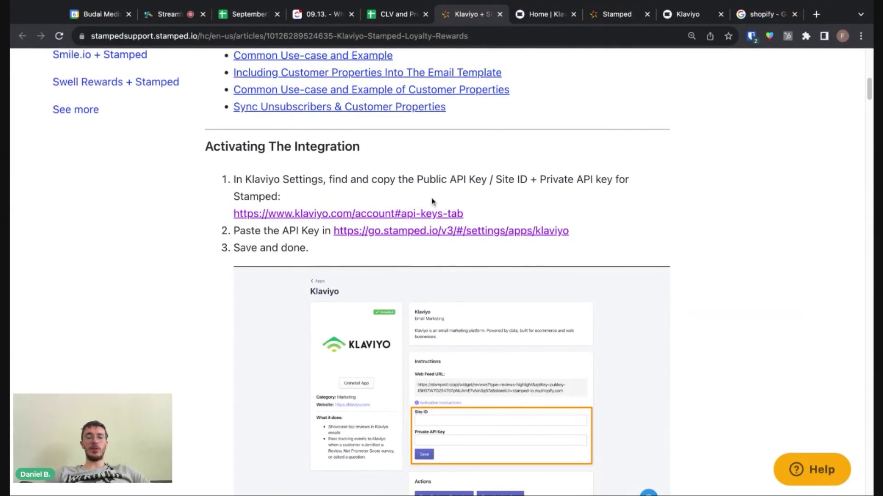
pyautogui.scroll(10, 429, 197)
pyautogui.scroll(-8, 436, 222)
pyautogui.hotkey('ctrl', 'Tab')
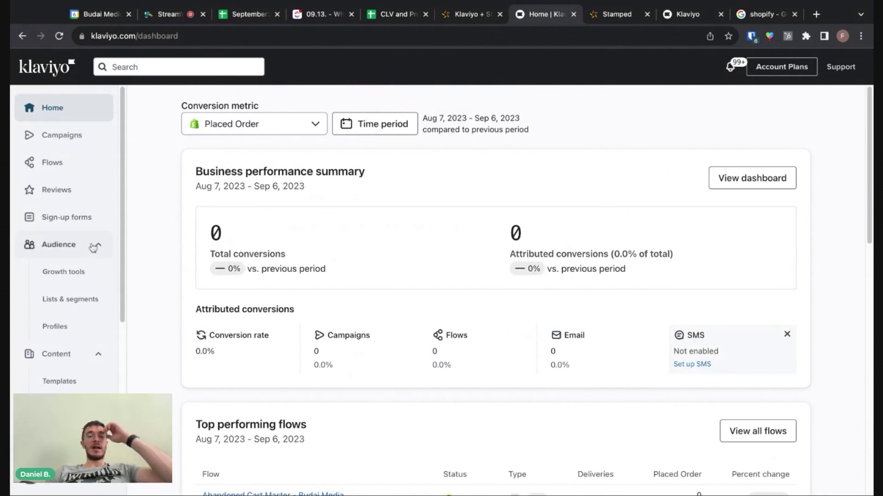
pyautogui.click(606, 16)
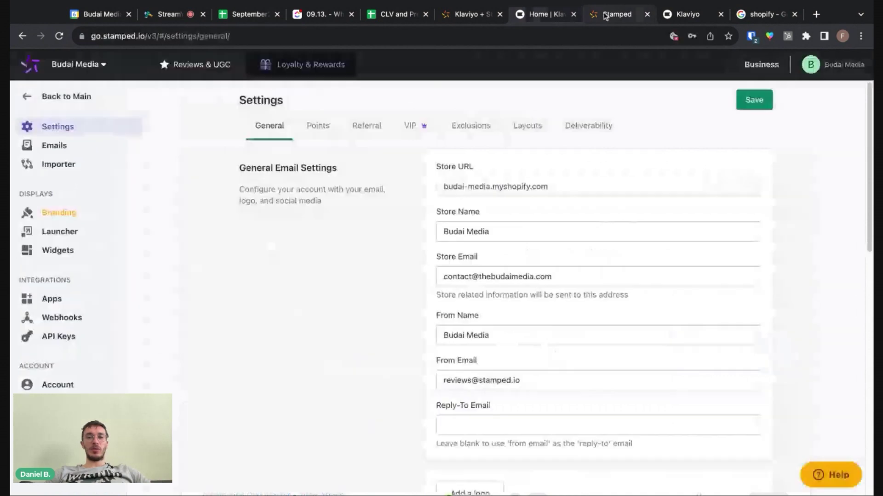
pyautogui.click(65, 98)
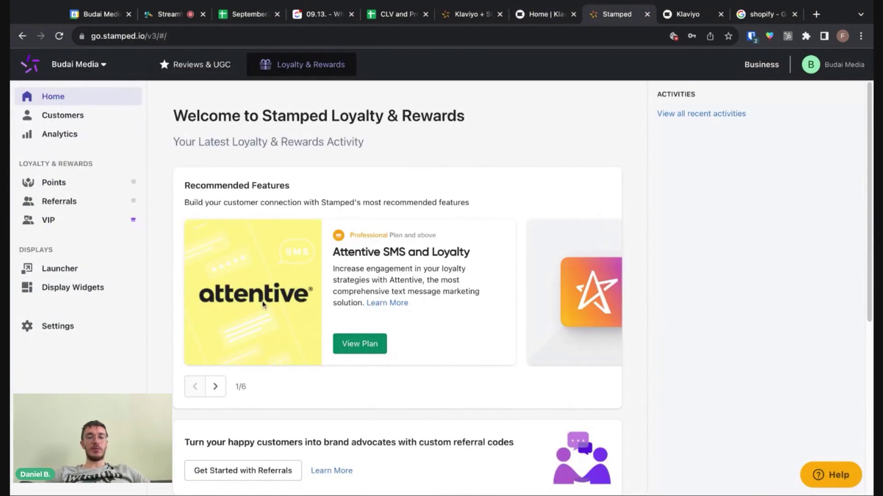
# Go to the Klaviyo + Stamped integration article to follow its Klaviyo API-keys link.
pyautogui.click(535, 14)
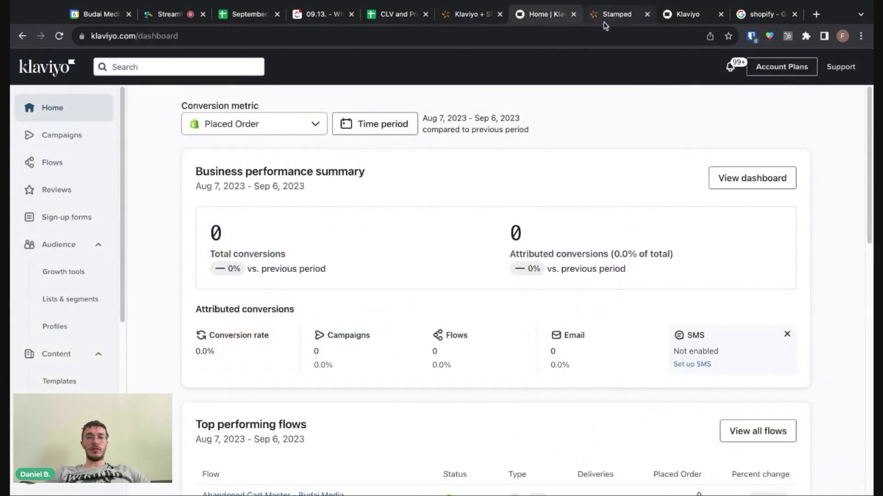
pyautogui.scroll(-4, 88, 306)
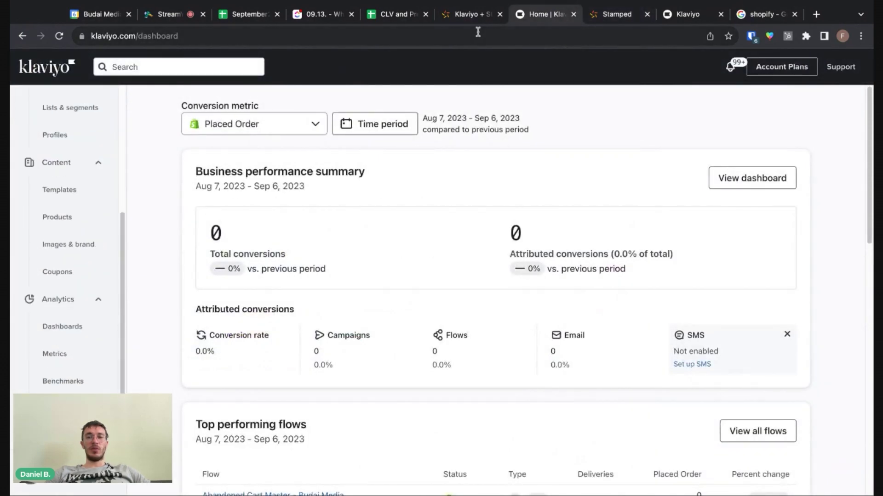
pyautogui.click(465, 13)
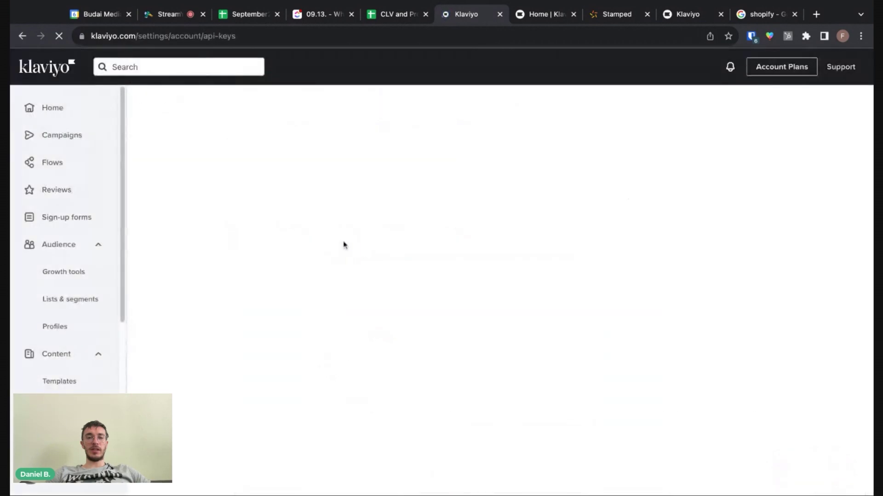
# On Klaviyo's API keys settings, create private key 'Stamped' granting full access to every scope.
pyautogui.hotkey('alt', 'Left')
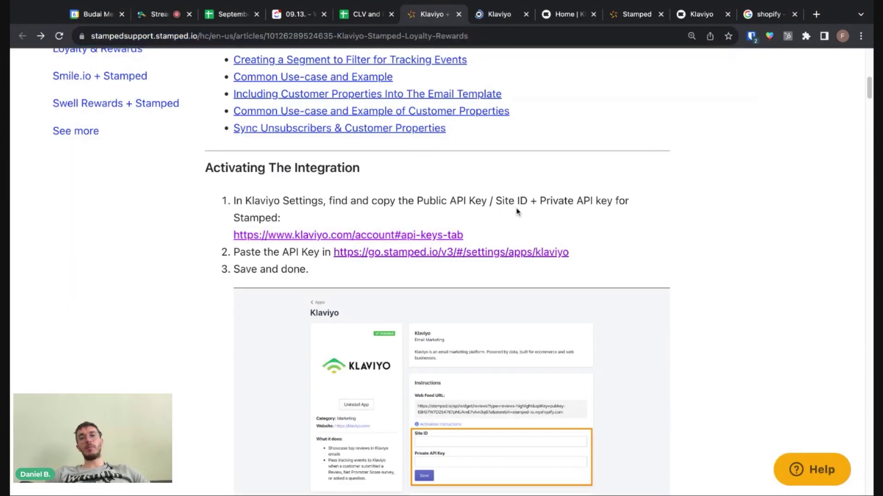
pyautogui.click(513, 17)
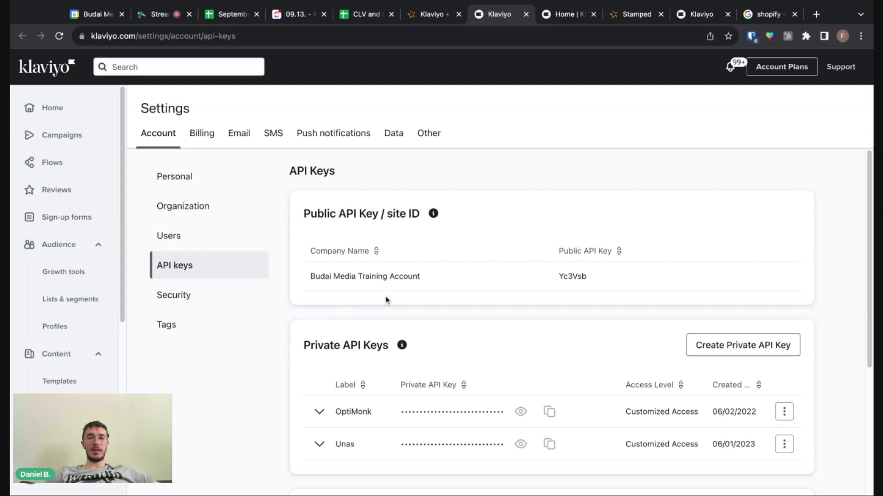
pyautogui.scroll(-2, 800, 351)
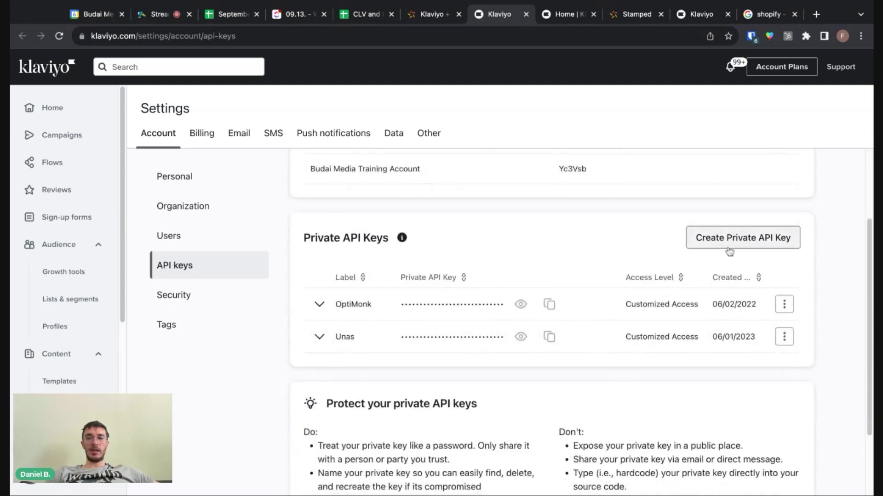
pyautogui.click(731, 237)
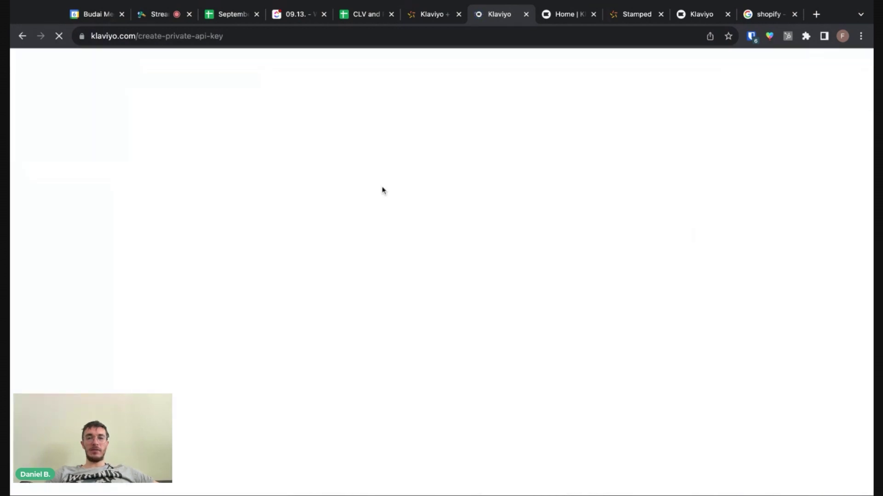
pyautogui.click(303, 170)
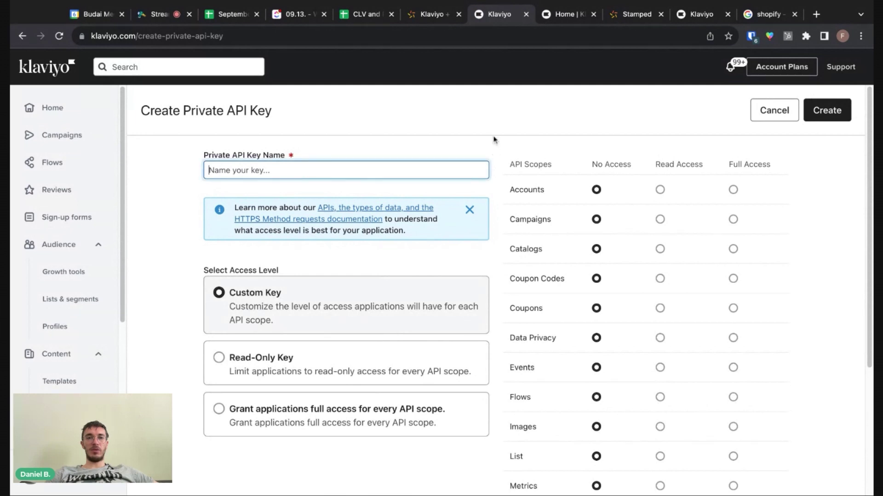
pyautogui.write('Stamped')
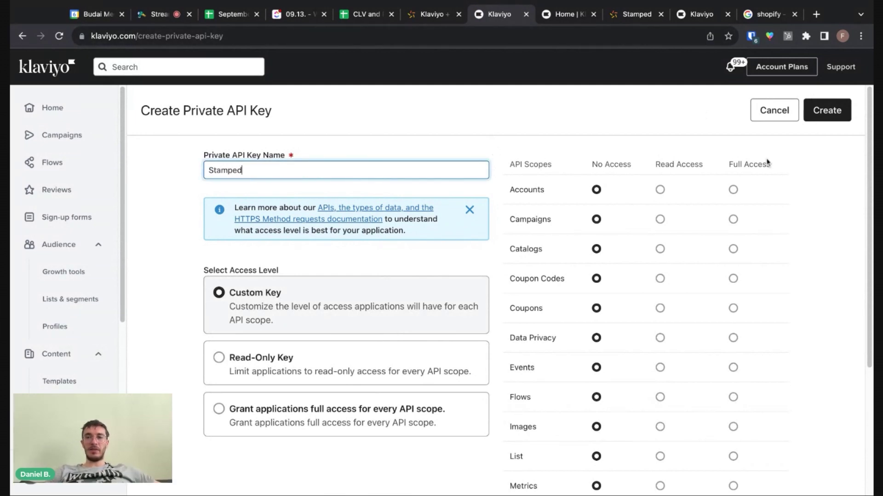
pyautogui.click(733, 189)
pyautogui.click(282, 419)
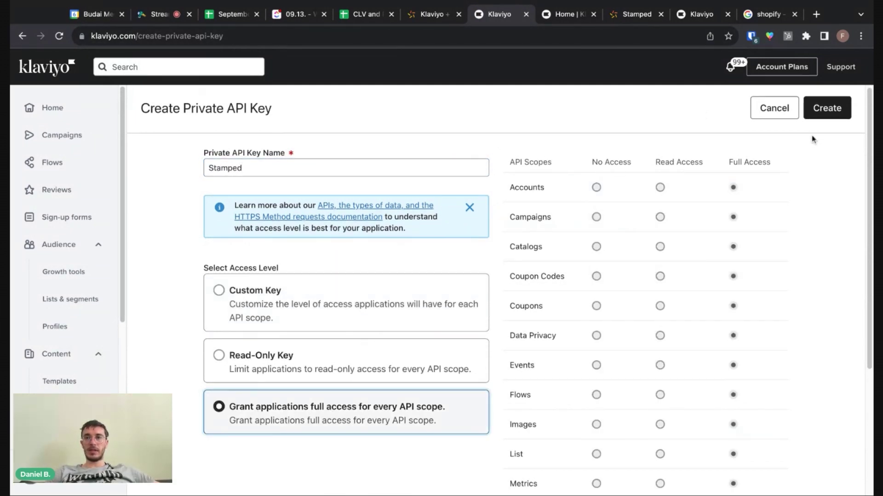
pyautogui.click(826, 108)
# Open Stamped's Klaviyo app settings from the article in a new tab and install the app.
pyautogui.click(836, 120)
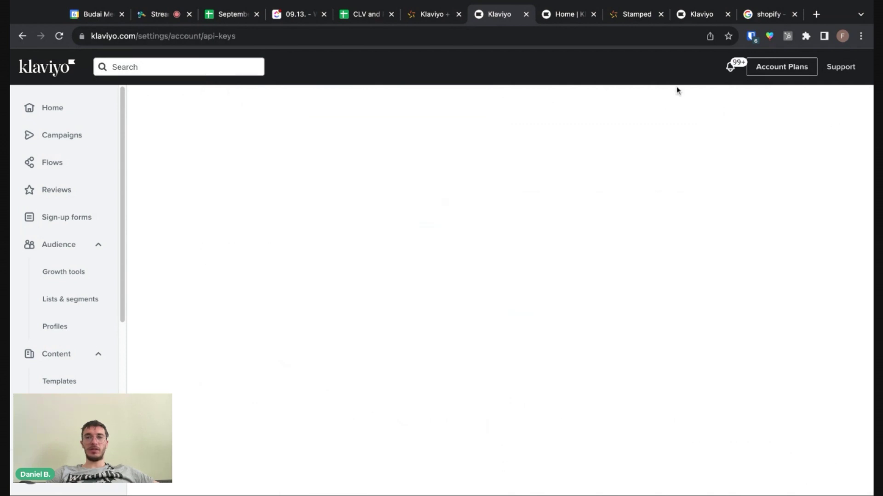
pyautogui.hotkey('ctrl', 'shift', 'Tab')
pyautogui.rightClick(404, 252)
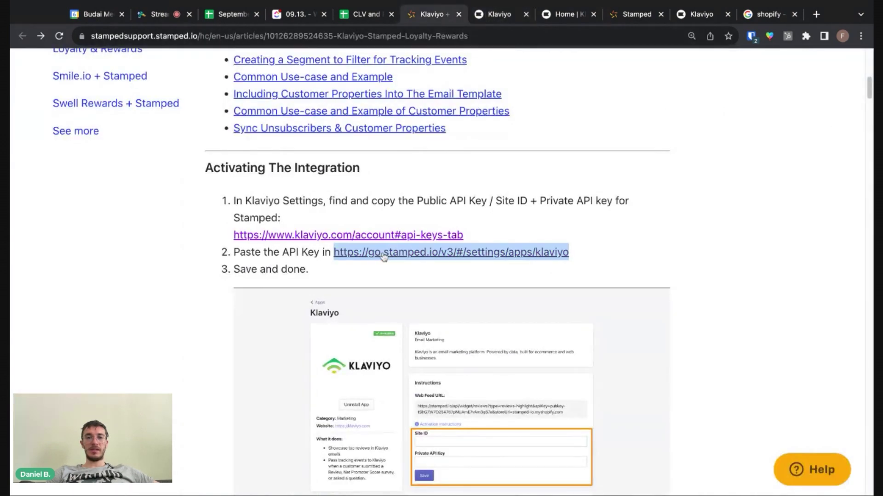
pyautogui.click(428, 260)
pyautogui.hotkey('ctrl', 'Tab')
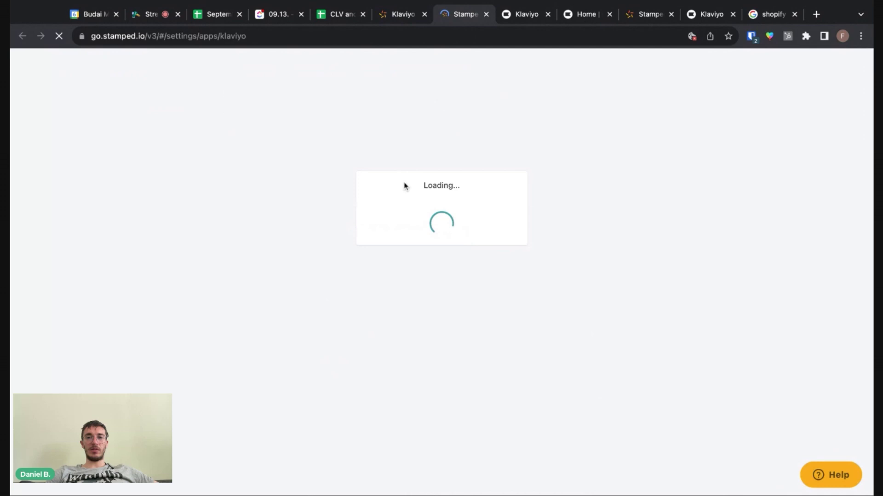
pyautogui.click(326, 270)
# Copy Klaviyo's public API key into the Stamped app's Site ID field.
pyautogui.scroll(-2, 479, 262)
pyautogui.click(480, 266)
pyautogui.click(527, 15)
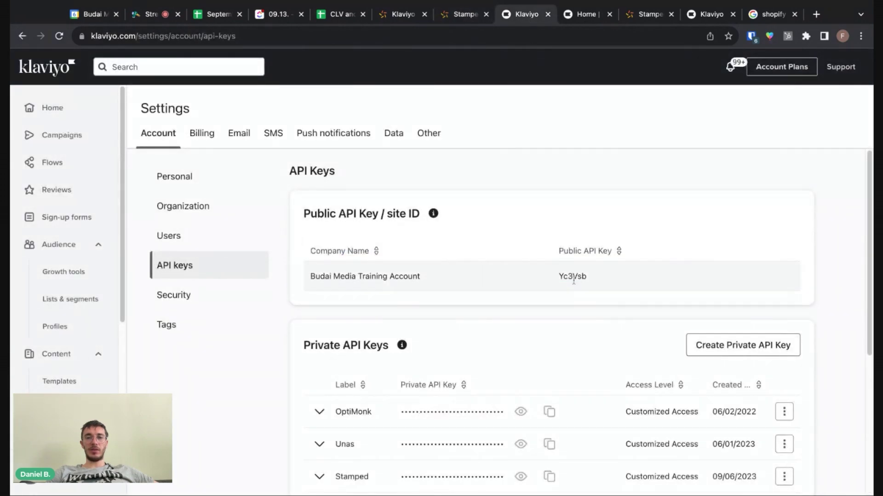
pyautogui.scroll(-1, 457, 254)
pyautogui.doubleClick(577, 259)
pyautogui.hotkey('ctrl', 'c')
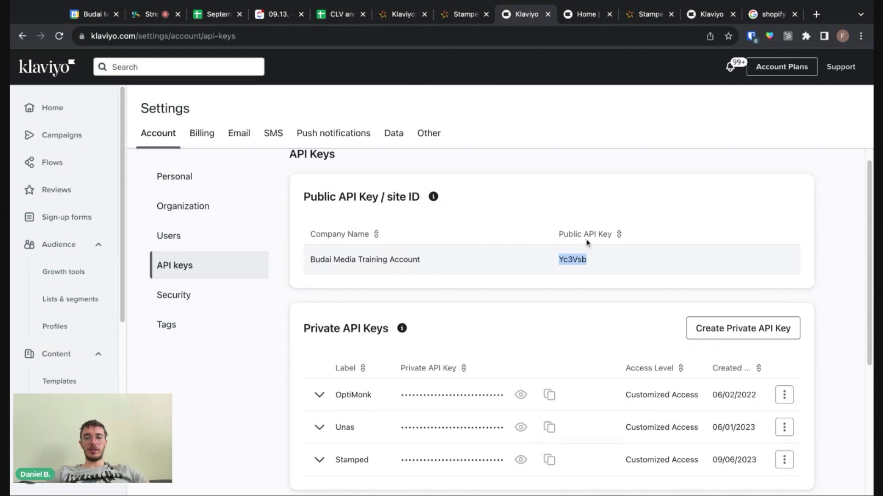
pyautogui.click(465, 14)
pyautogui.hotkey('ctrl', 'v')
# Paste the Stamped private API key into the Private API Key field and save.
pyautogui.click(482, 307)
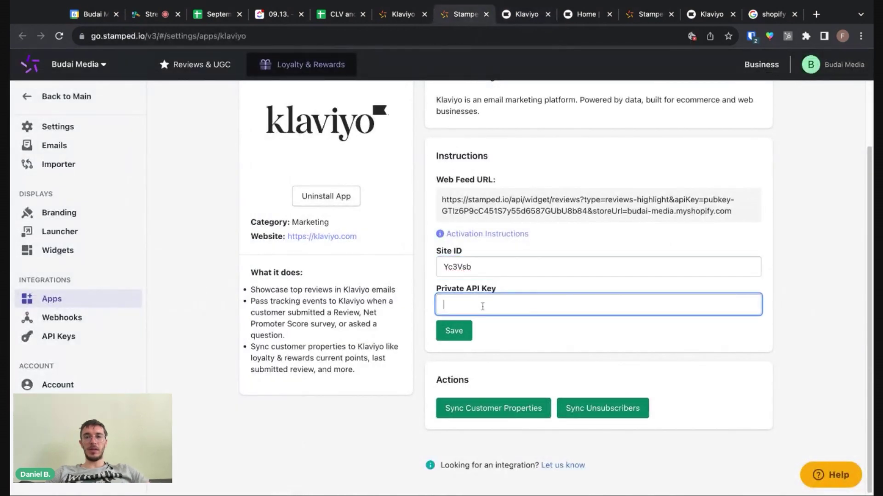
pyautogui.click(537, 15)
pyautogui.scroll(-2, 668, 366)
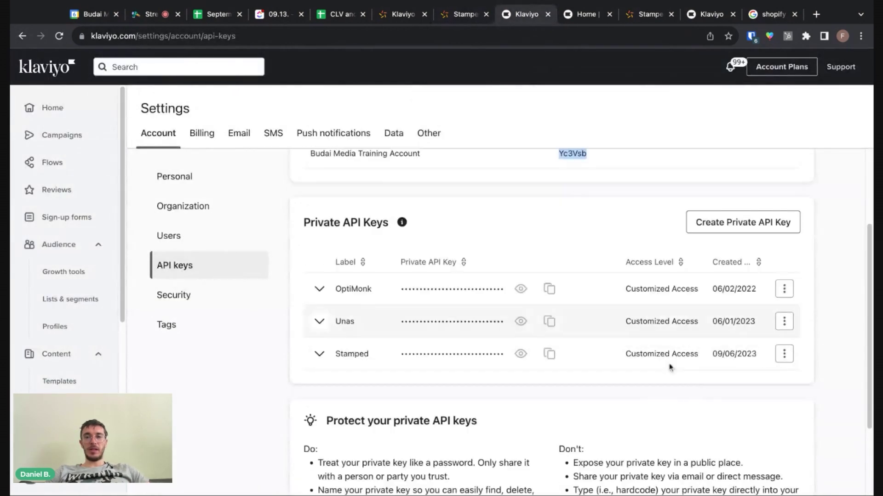
pyautogui.click(549, 354)
pyautogui.click(465, 14)
pyautogui.hotkey('ctrl', 'v')
pyautogui.click(454, 331)
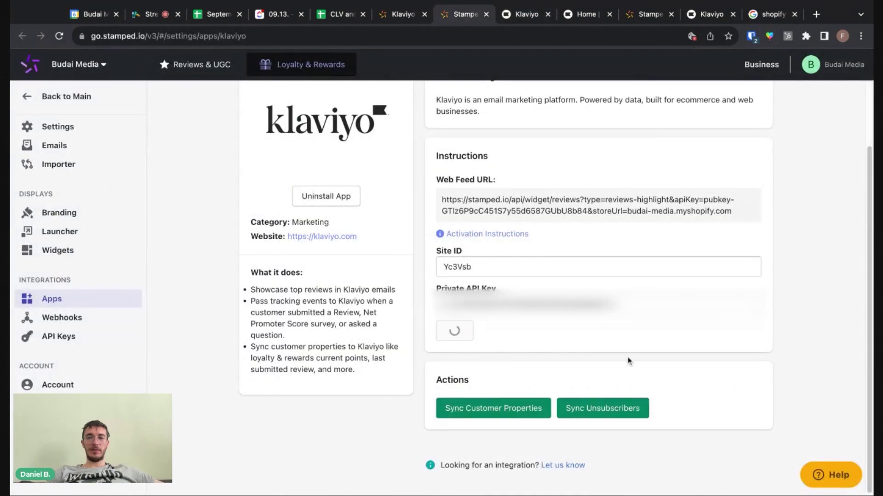
# Sync customer properties and unsubscribers with Klaviyo, then review the article's tracking events list.
pyautogui.click(480, 413)
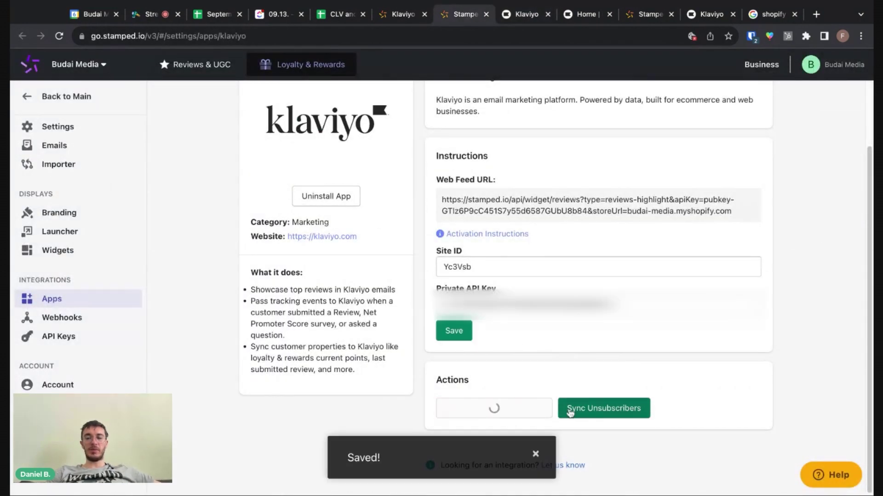
pyautogui.click(591, 413)
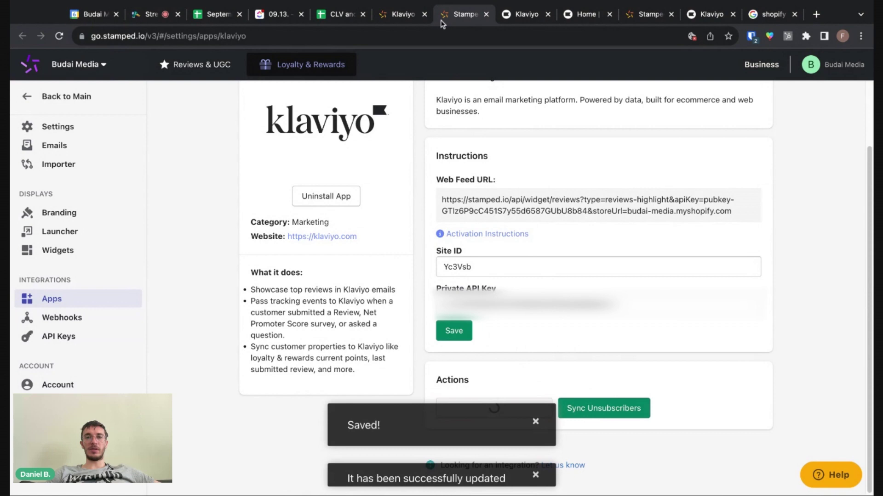
pyautogui.click(403, 14)
pyautogui.scroll(-8, 401, 294)
pyautogui.scroll(-3, 402, 295)
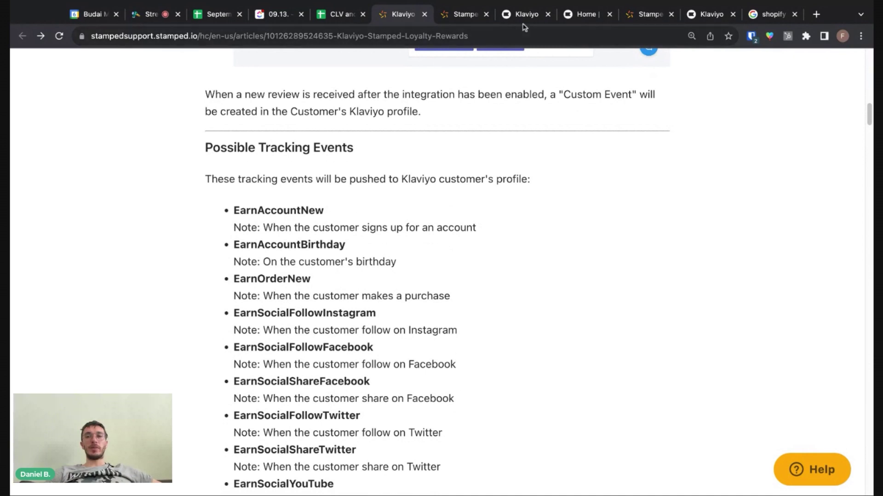
# Filter Klaviyo's Metrics to the API source to confirm Stamped events like EarnAccountNew, then revisit the article.
pyautogui.click(525, 16)
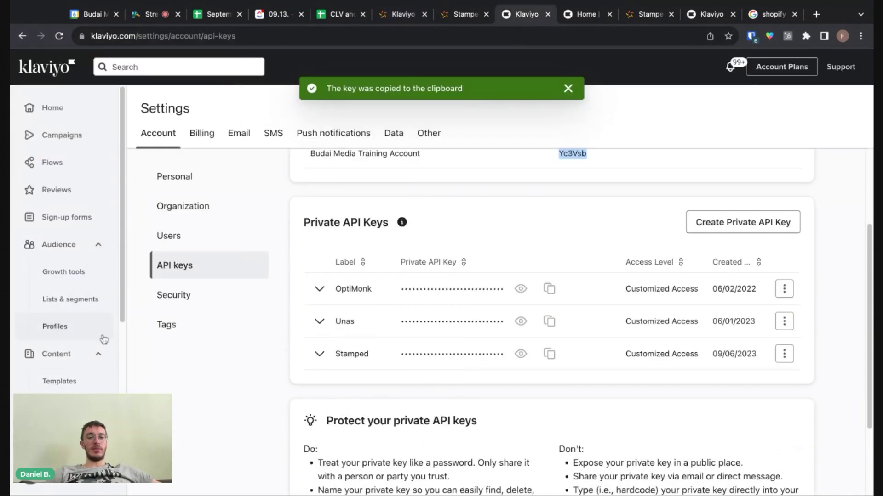
pyautogui.scroll(-3, 92, 336)
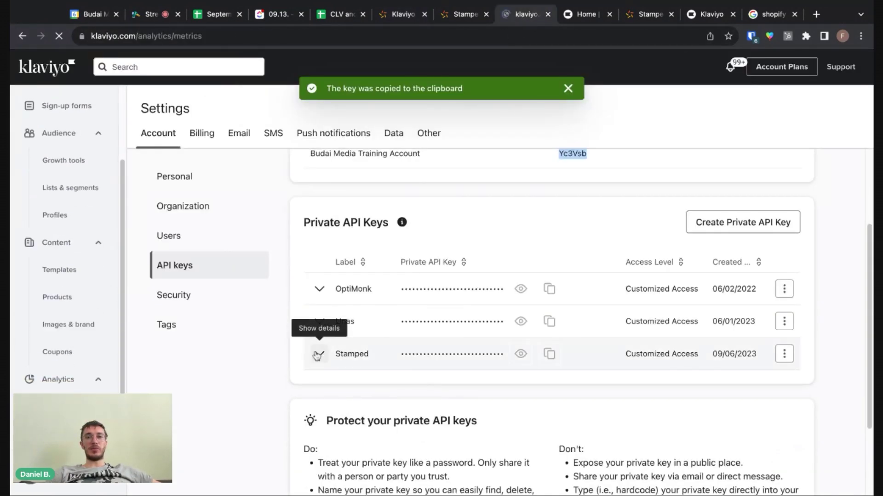
pyautogui.scroll(-5, 230, 294)
pyautogui.scroll(-8, 249, 304)
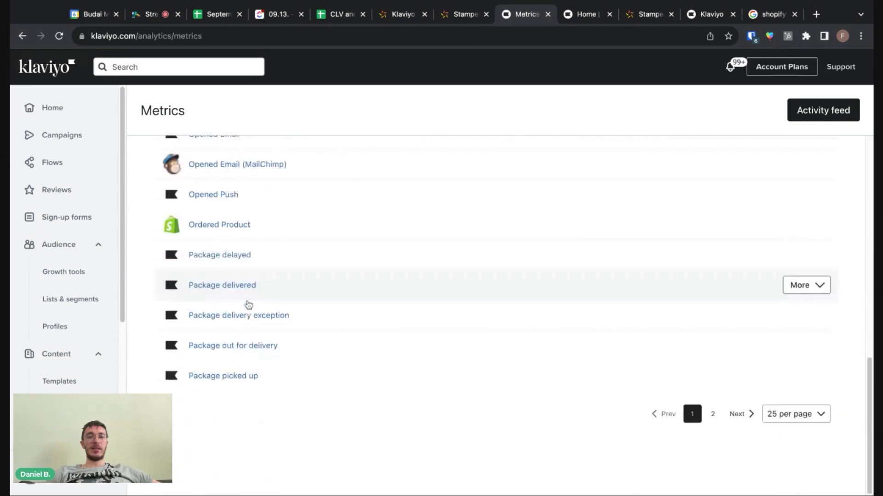
pyautogui.scroll(12, 242, 343)
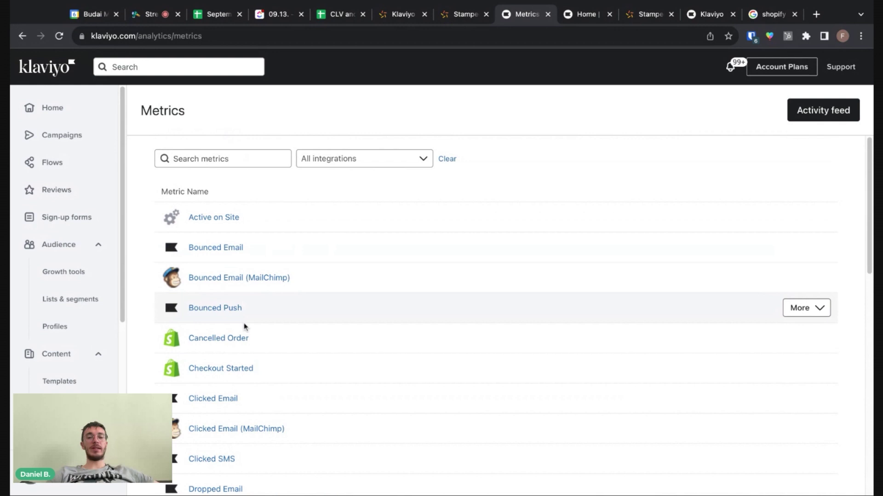
pyautogui.scroll(-3, 244, 327)
pyautogui.scroll(3, 225, 336)
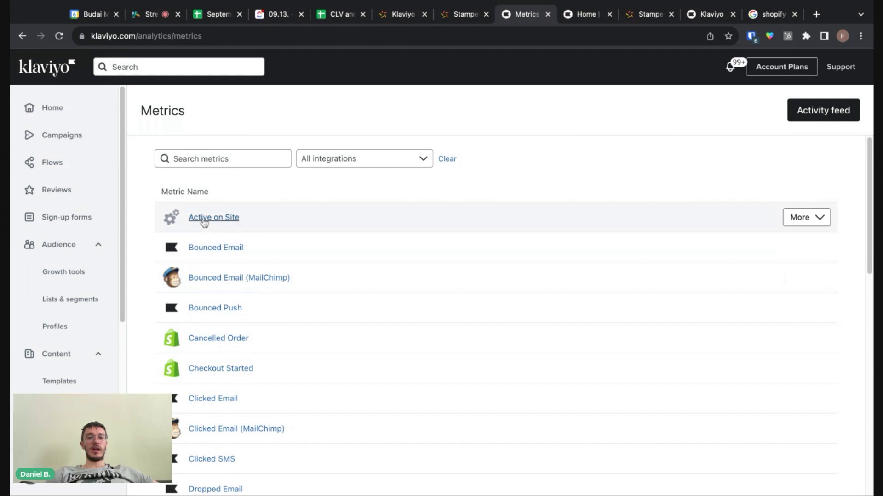
pyautogui.click(348, 164)
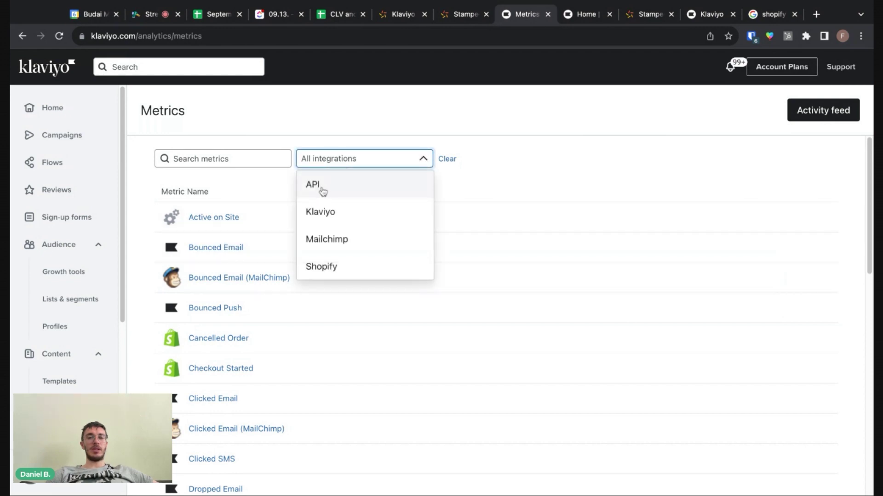
pyautogui.click(324, 188)
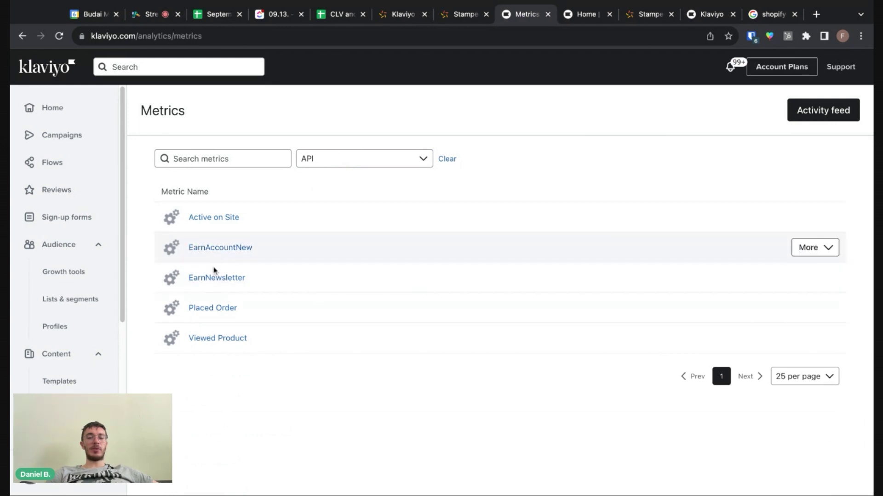
pyautogui.click(404, 14)
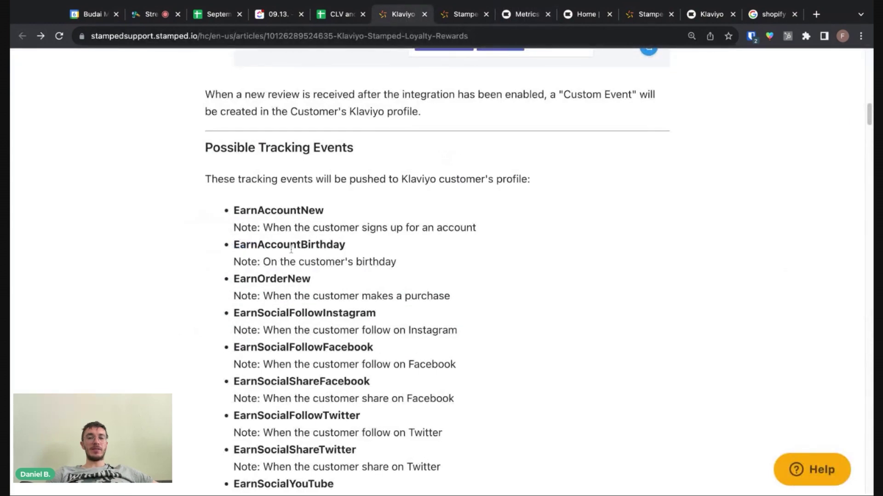
pyautogui.scroll(-10, 291, 249)
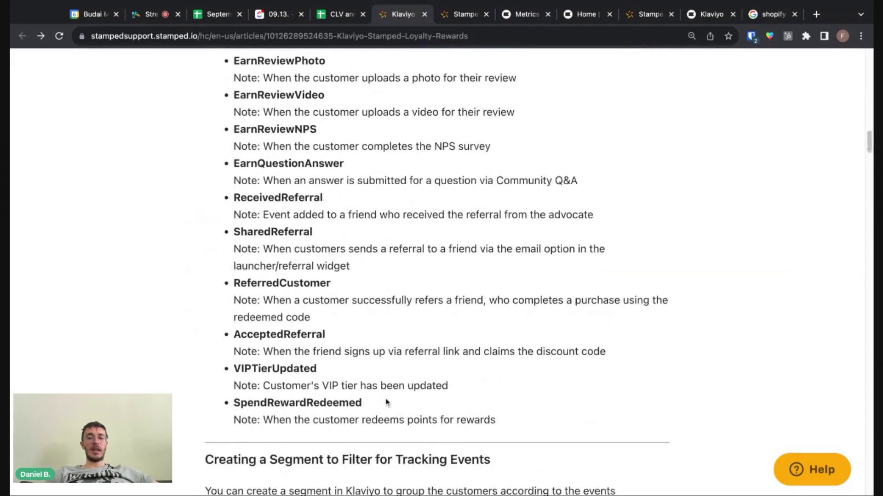
pyautogui.moveTo(386, 403); pyautogui.dragTo(286, 231)
pyautogui.click(285, 231)
pyautogui.scroll(8, 285, 231)
pyautogui.moveTo(321, 363); pyautogui.dragTo(272, 223)
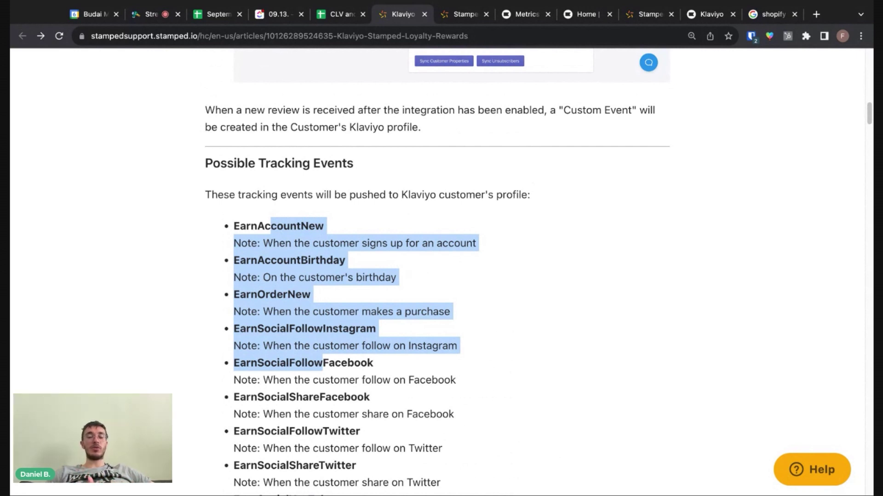
pyautogui.scroll(-5, 322, 215)
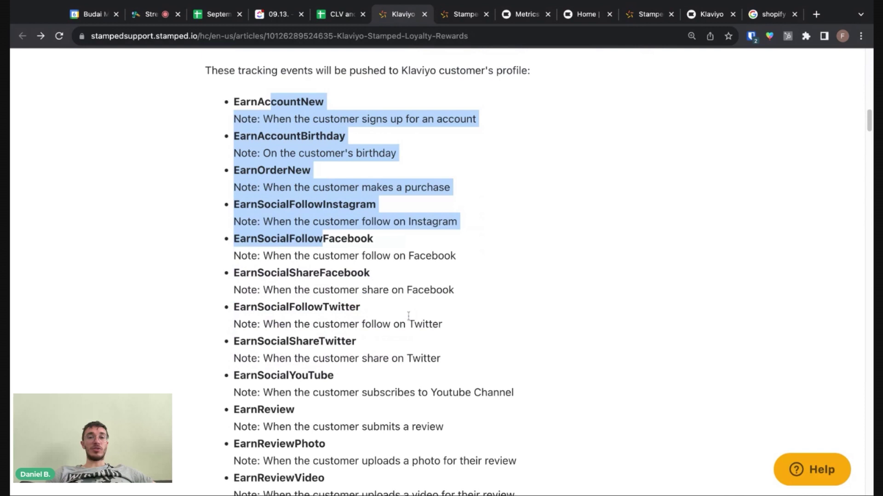
pyautogui.moveTo(286, 151); pyautogui.dragTo(312, 357)
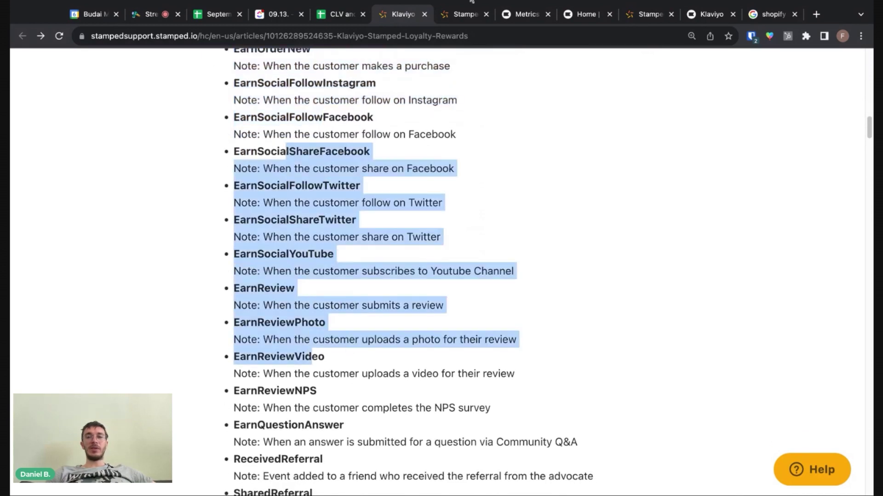
pyautogui.click(524, 15)
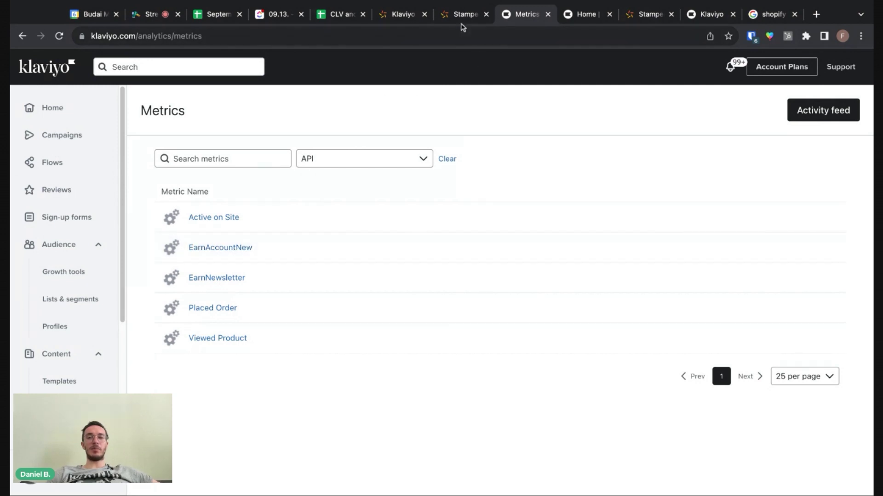
pyautogui.click(463, 16)
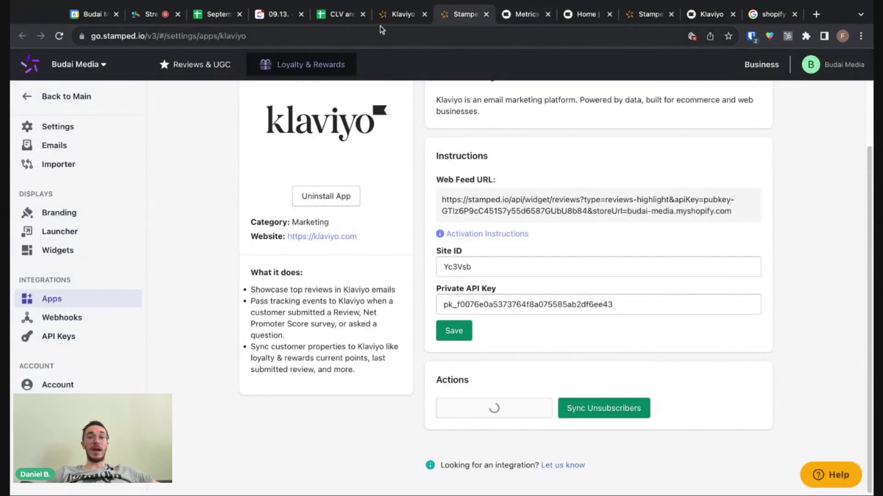
pyautogui.click(400, 15)
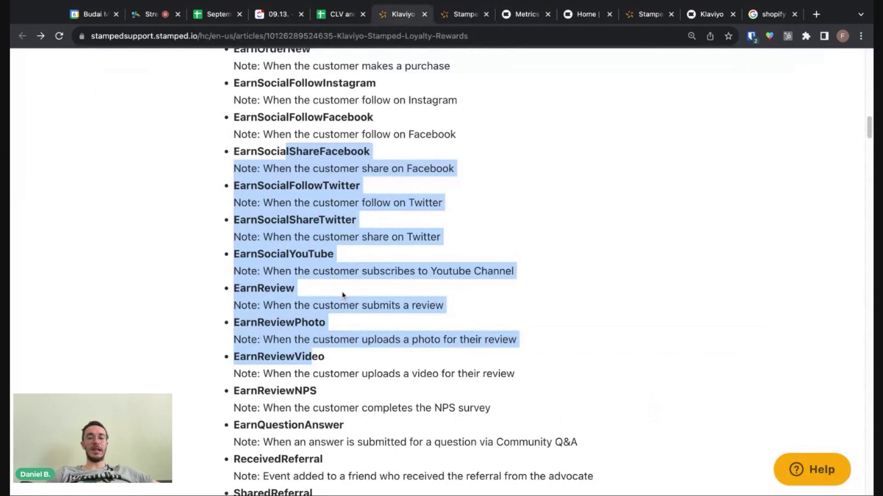
pyautogui.scroll(-13, 342, 295)
pyautogui.scroll(15, 388, 204)
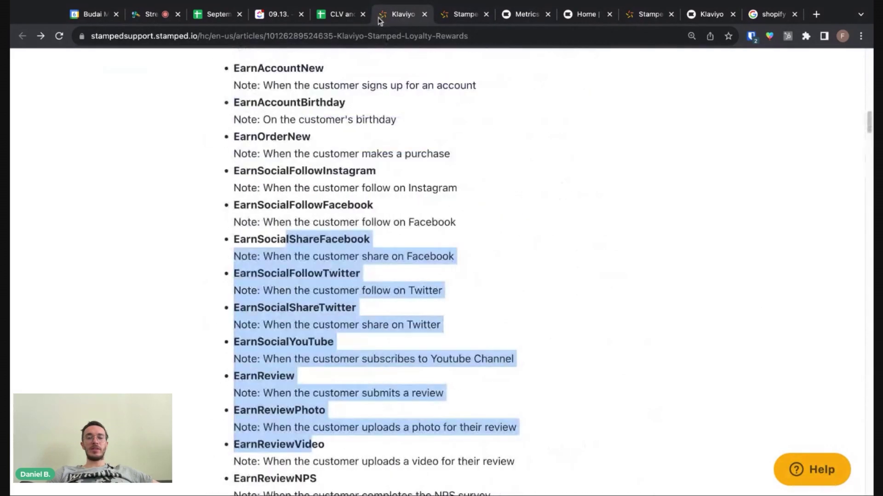
pyautogui.press('super+l')
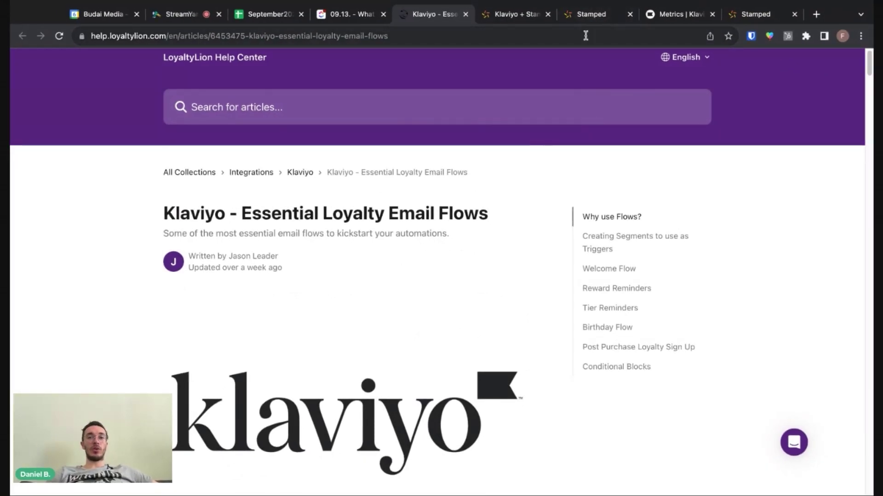
# Read through the LoyaltyLion 'Klaviyo – Essential Loyalty Email Flows' article's flow sections.
pyautogui.scroll(-15, 402, 255)
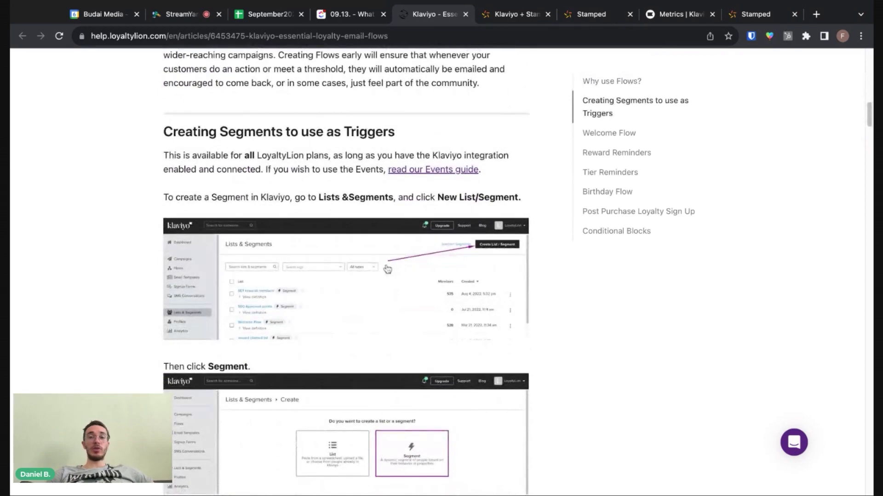
pyautogui.scroll(-3, 316, 273)
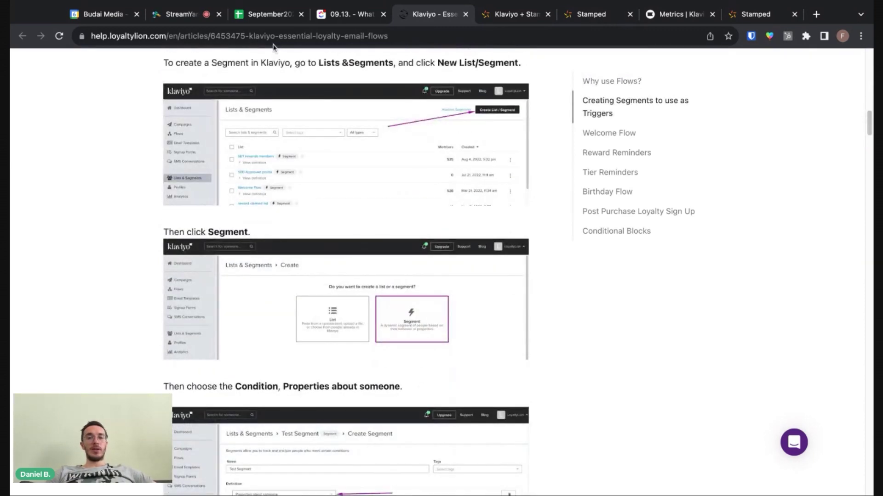
pyautogui.click(275, 36)
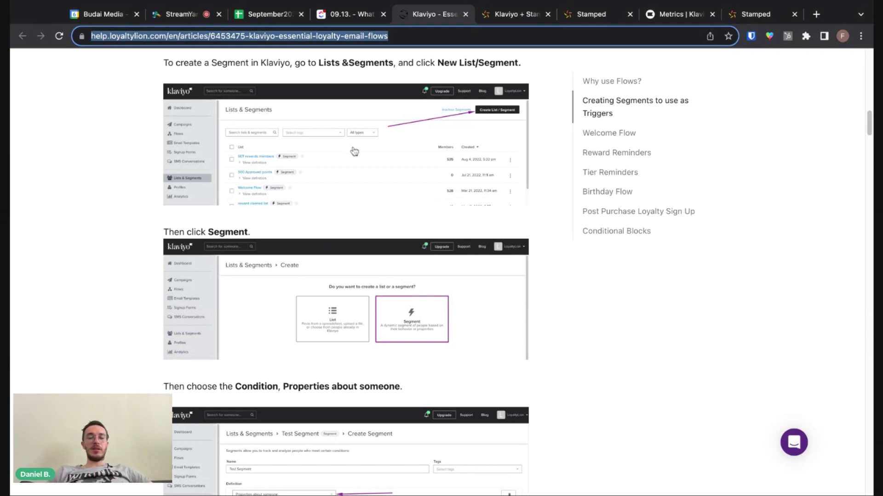
pyautogui.moveTo(271, 72); pyautogui.dragTo(349, 65)
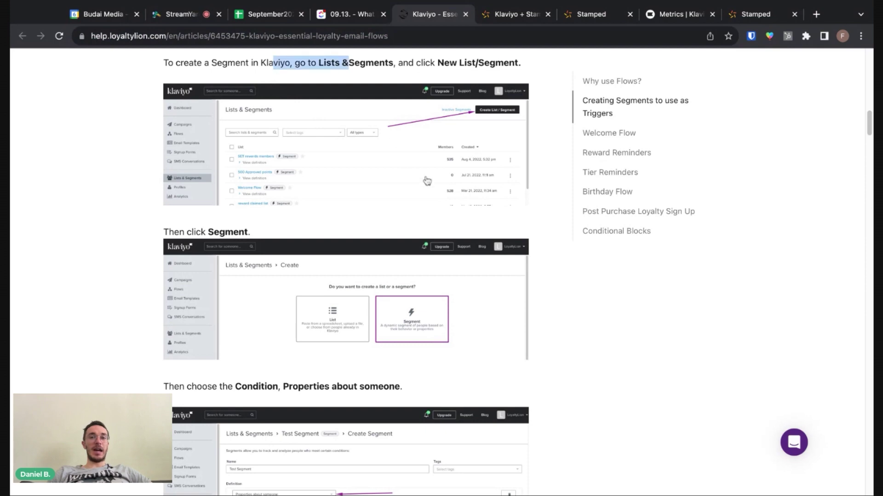
pyautogui.scroll(-8, 453, 191)
pyautogui.scroll(-8, 454, 192)
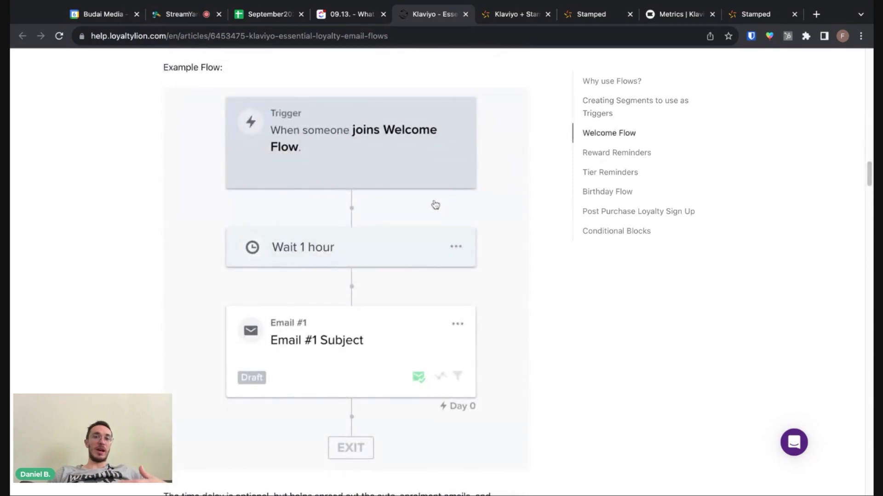
pyautogui.scroll(3, 433, 197)
pyautogui.scroll(-20, 539, 211)
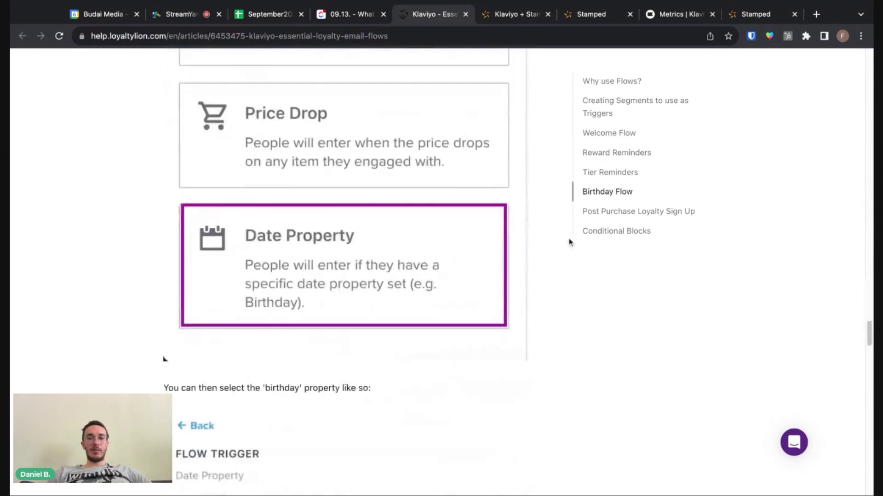
pyautogui.scroll(-15, 867, 364)
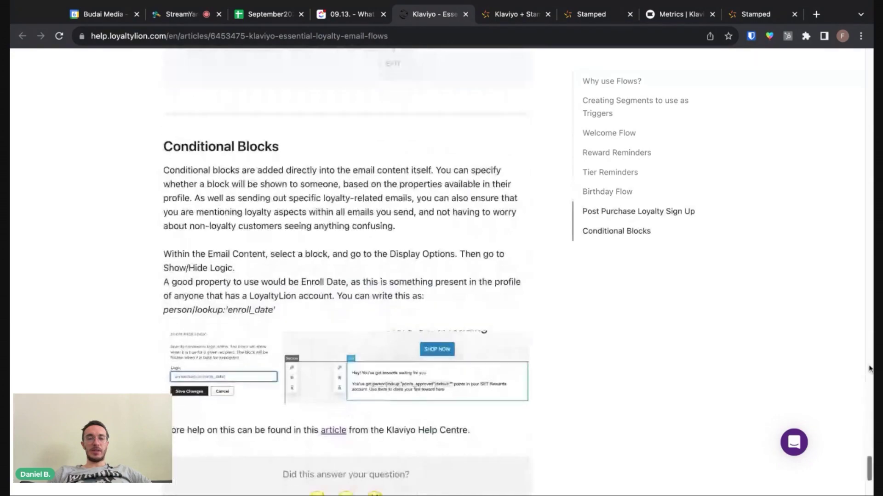
pyautogui.scroll(20, 869, 368)
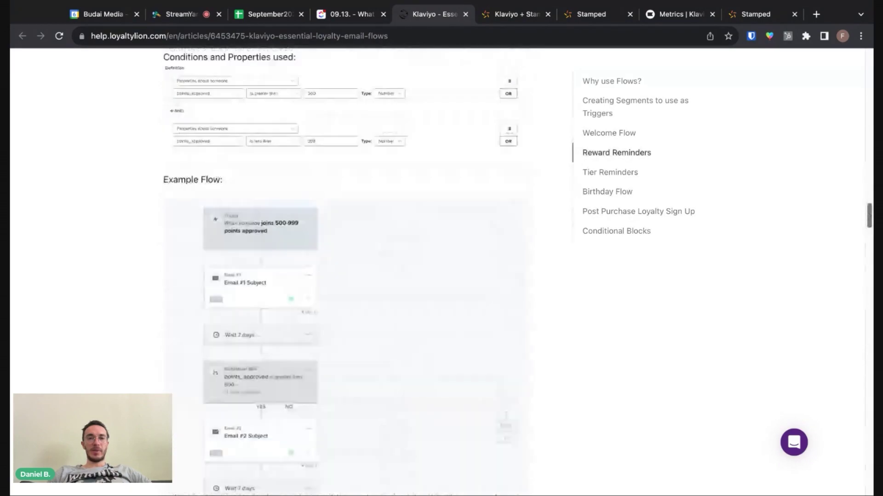
pyautogui.scroll(20, 344, 271)
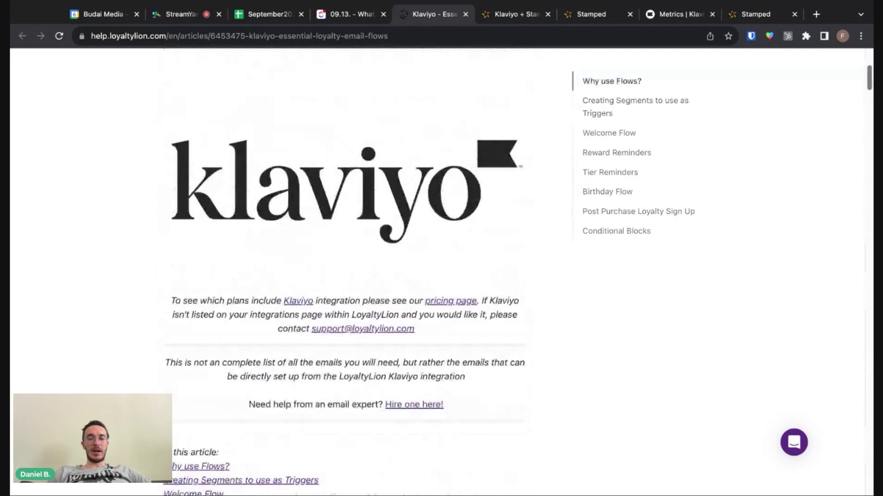
pyautogui.scroll(5, 441, 271)
# From Klaviyo's Flows list, create a flow named 'Loyalty Intro Flow to New Customers'.
pyautogui.click(677, 14)
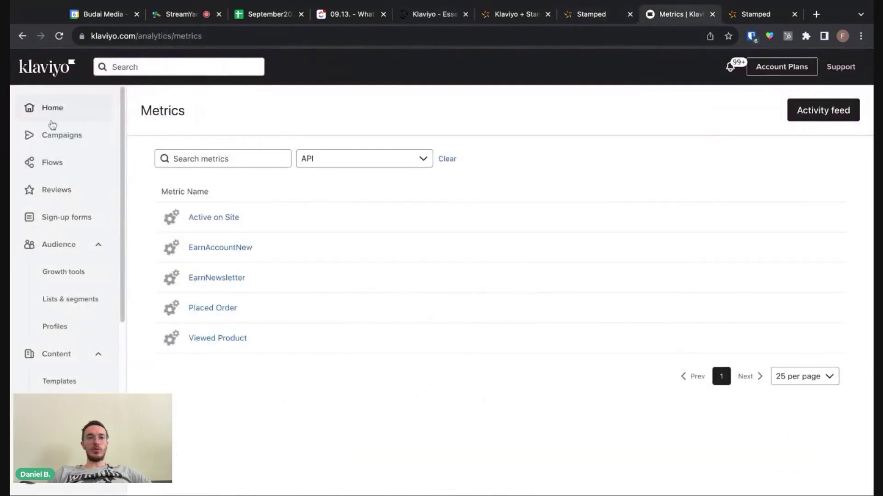
pyautogui.click(51, 163)
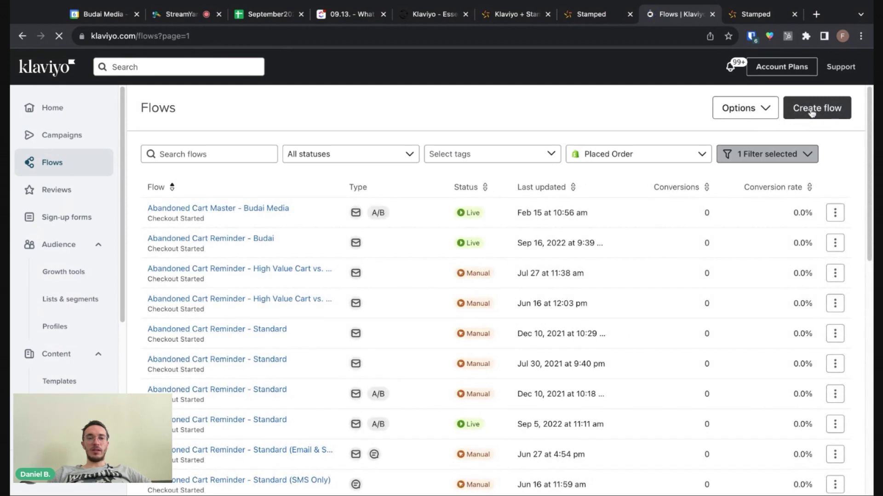
pyautogui.click(812, 113)
pyautogui.click(424, 175)
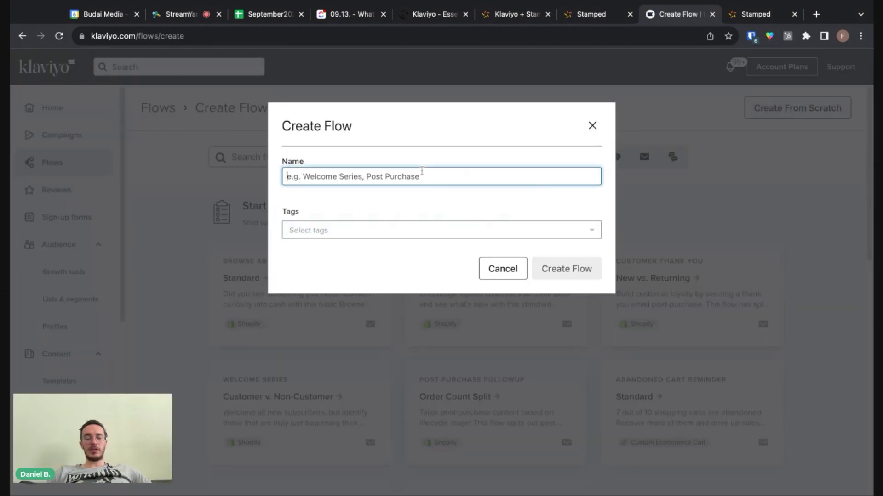
pyautogui.write('Loyalty Intro F')
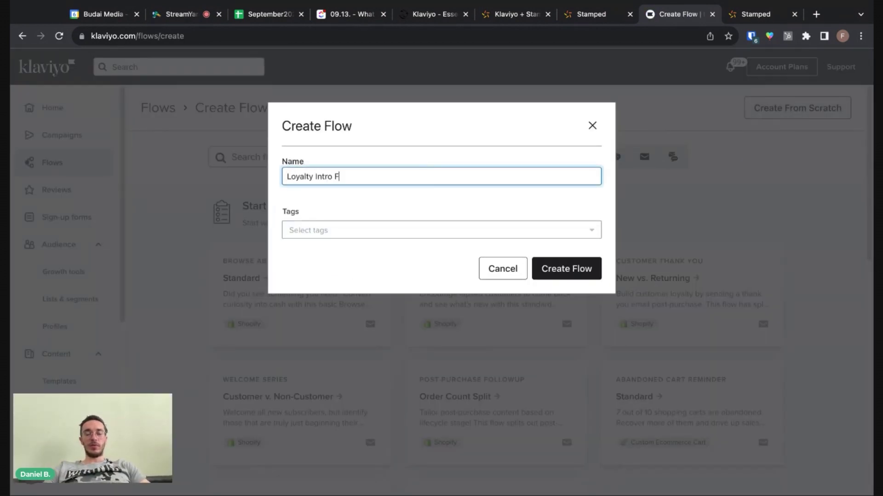
pyautogui.write('low to New Customers')
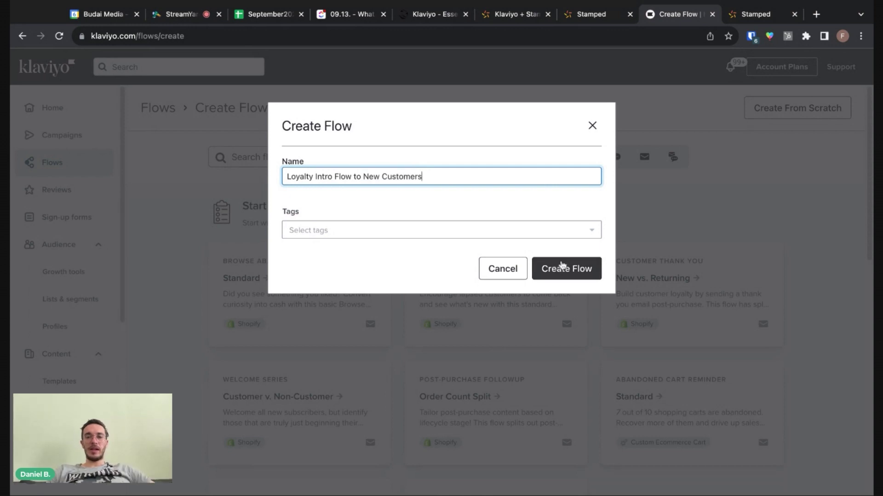
pyautogui.click(563, 267)
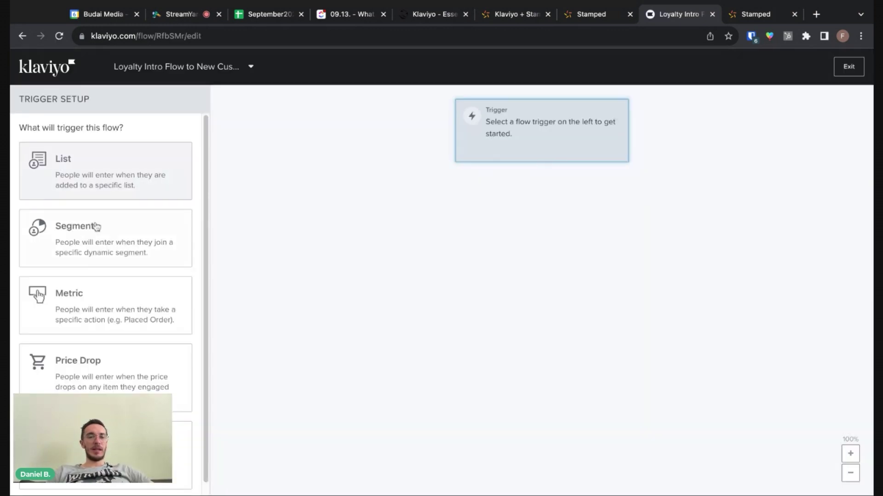
# Make the Placed Order metric the flow's trigger.
pyautogui.click(87, 301)
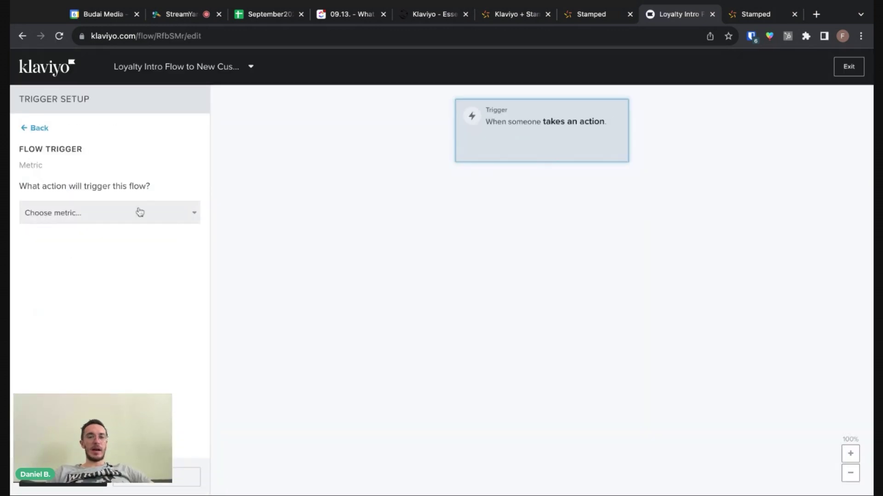
pyautogui.click(104, 214)
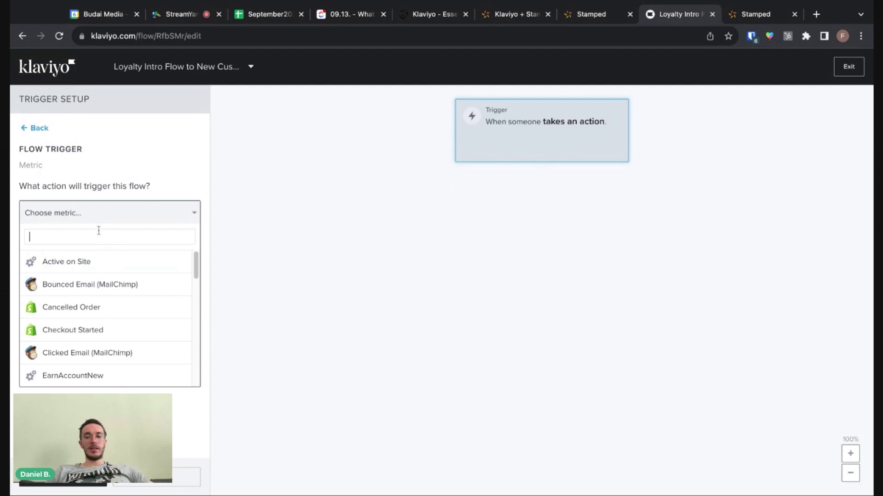
pyautogui.write('pla')
pyautogui.click(72, 262)
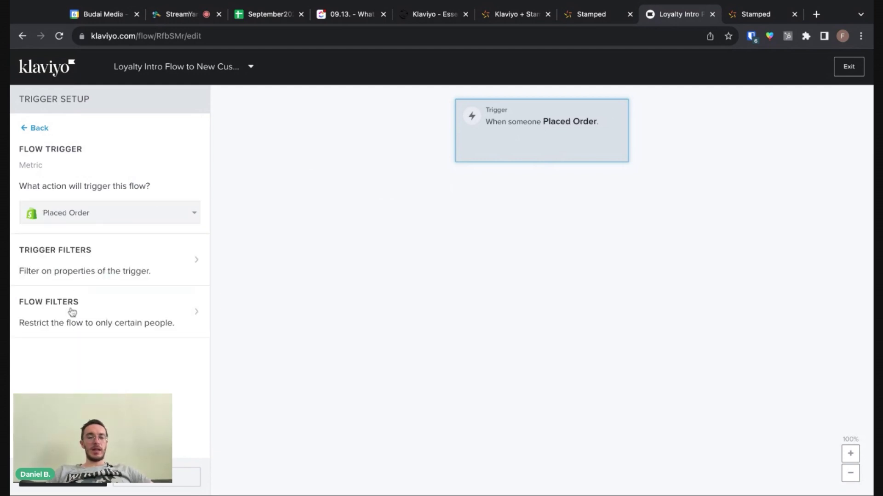
# Add a 'what someone has done' flow filter using the Placed Order metric.
pyautogui.click(73, 312)
pyautogui.click(96, 186)
pyautogui.click(97, 186)
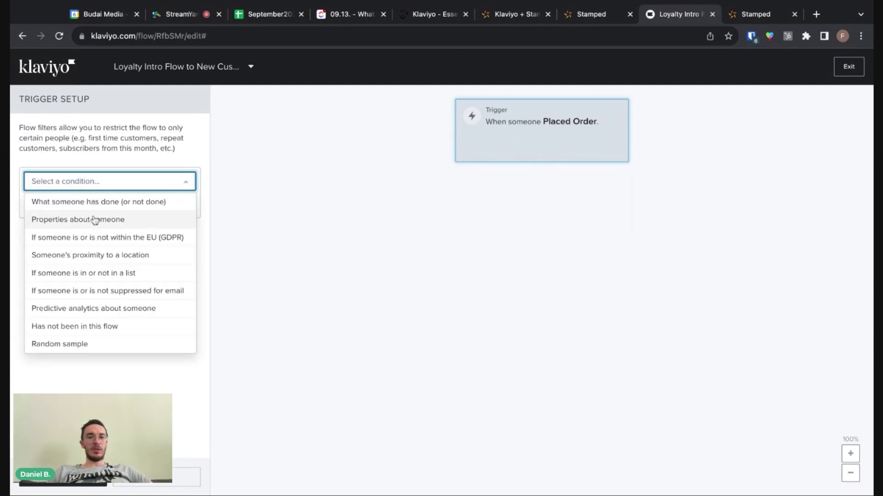
pyautogui.click(98, 202)
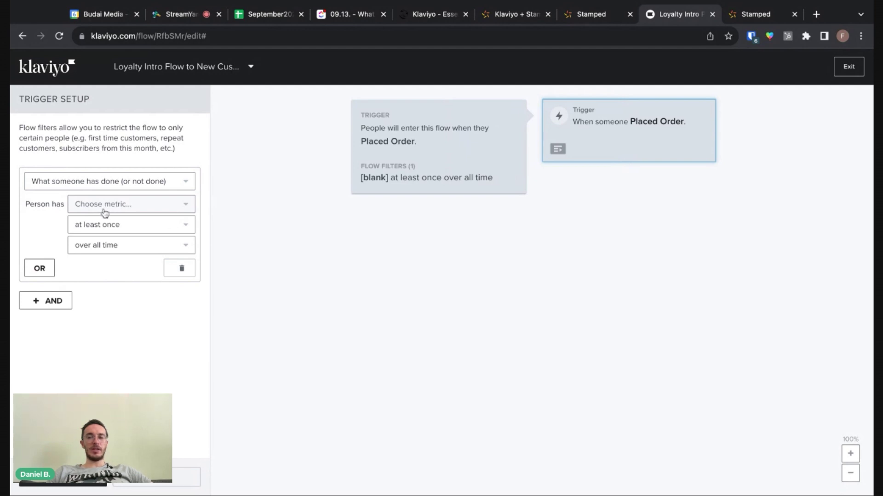
pyautogui.click(105, 211)
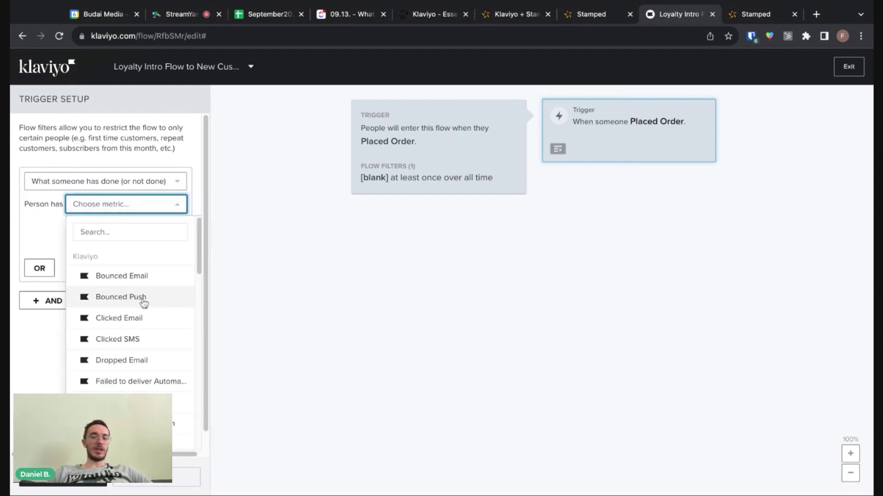
pyautogui.scroll(-3, 144, 304)
pyautogui.scroll(-5, 146, 303)
pyautogui.scroll(10, 146, 303)
pyautogui.click(36, 230)
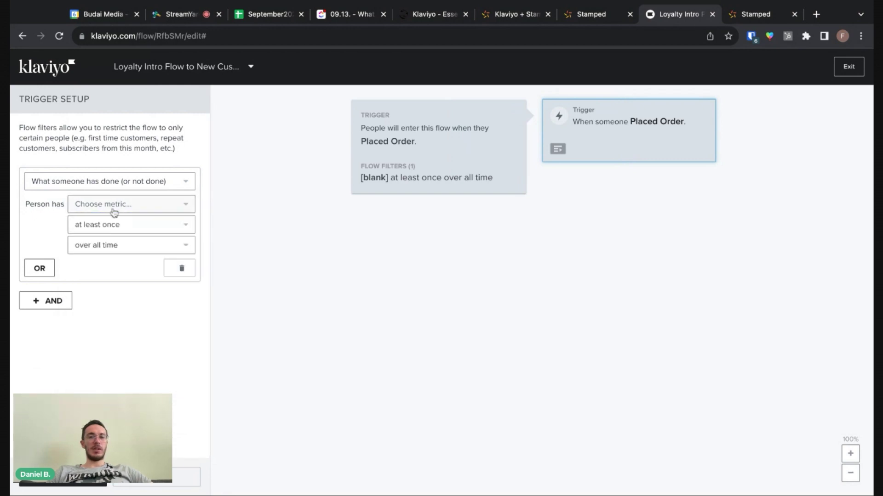
pyautogui.click(98, 209)
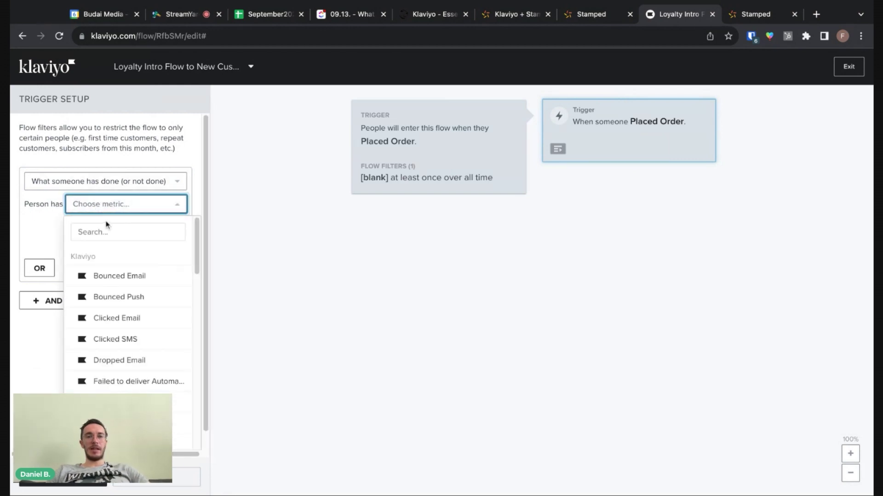
pyautogui.click(114, 231)
pyautogui.write('p')
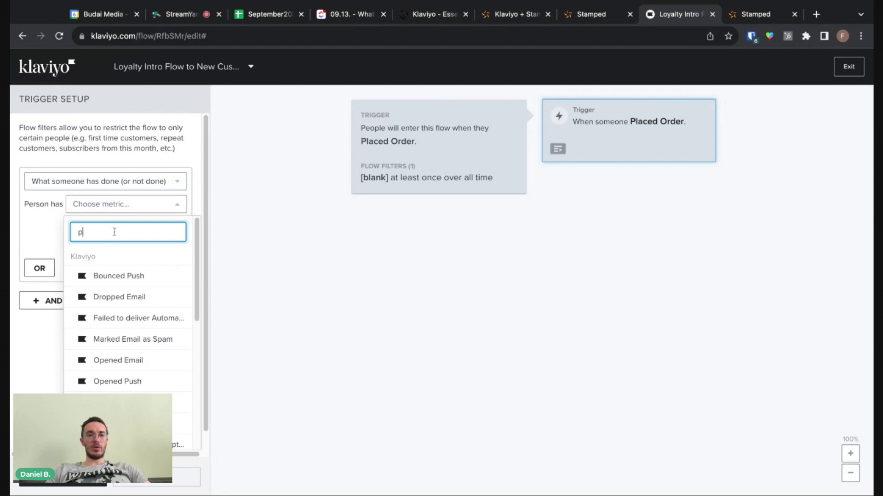
pyautogui.press('Return')
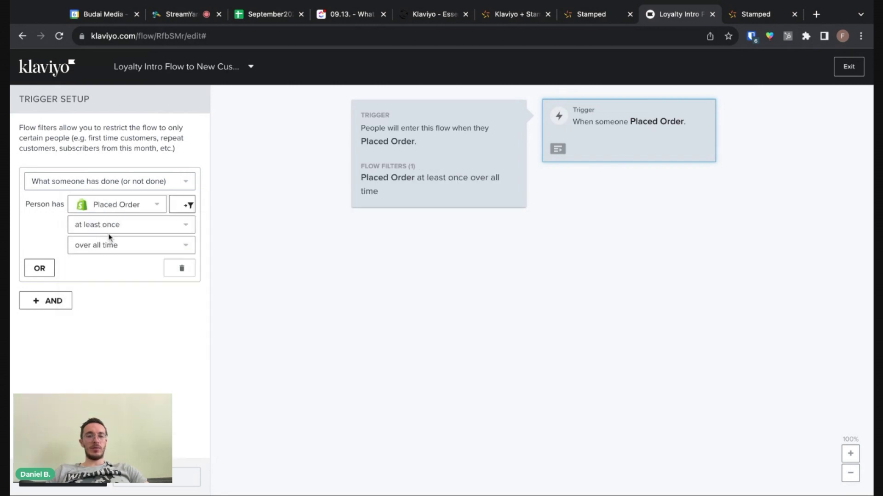
# Require Placed Order to equal 1 over all time and finish the flow filters.
pyautogui.click(111, 225)
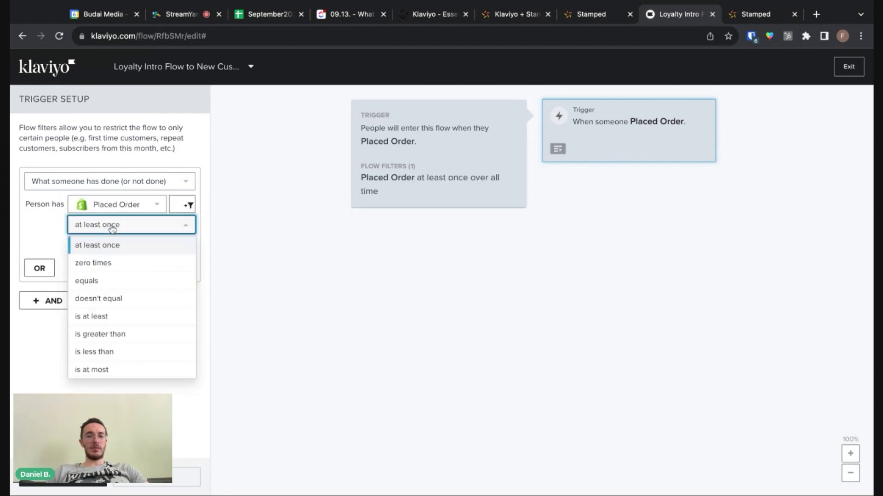
pyautogui.click(96, 287)
pyautogui.click(173, 225)
pyautogui.write('1')
pyautogui.click(154, 340)
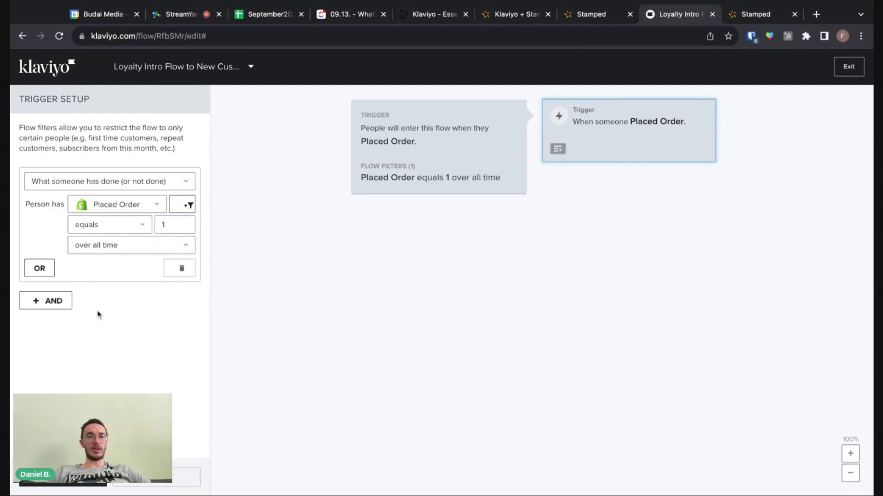
pyautogui.click(366, 312)
# Save the trigger, add an email below it, and filter out anyone already in the flow.
pyautogui.click(485, 400)
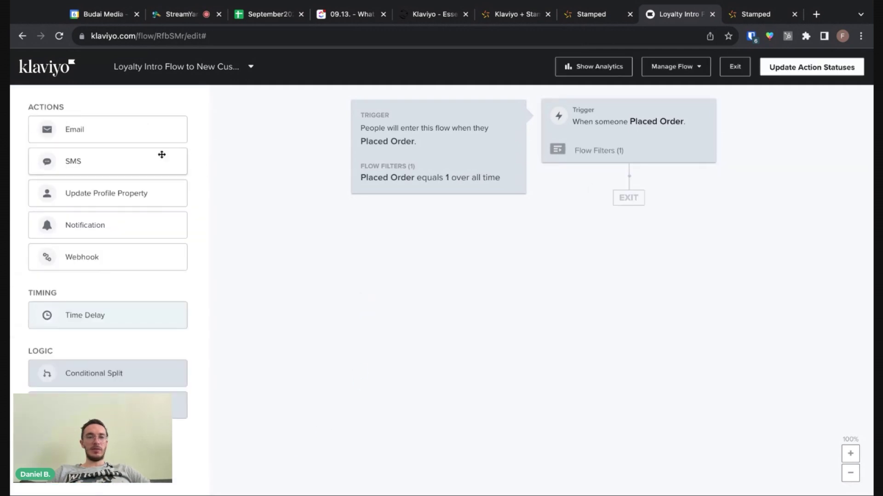
pyautogui.moveTo(92, 130); pyautogui.dragTo(585, 221)
pyautogui.click(415, 187)
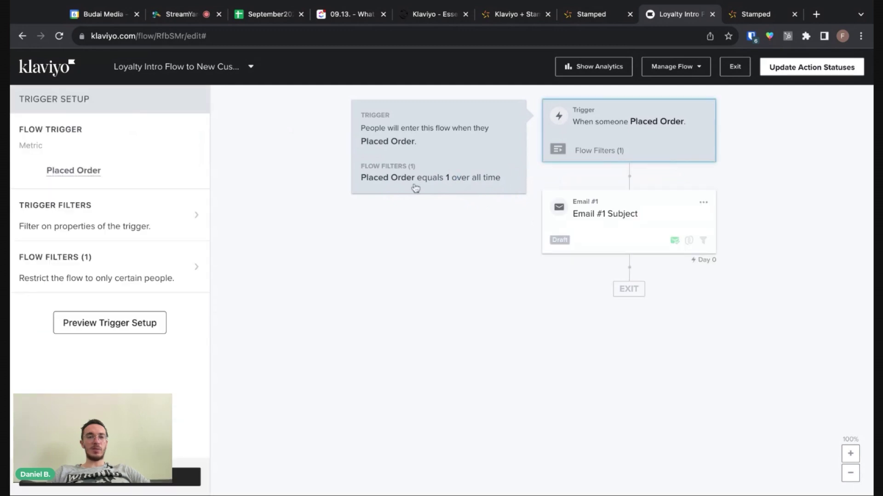
pyautogui.click(121, 280)
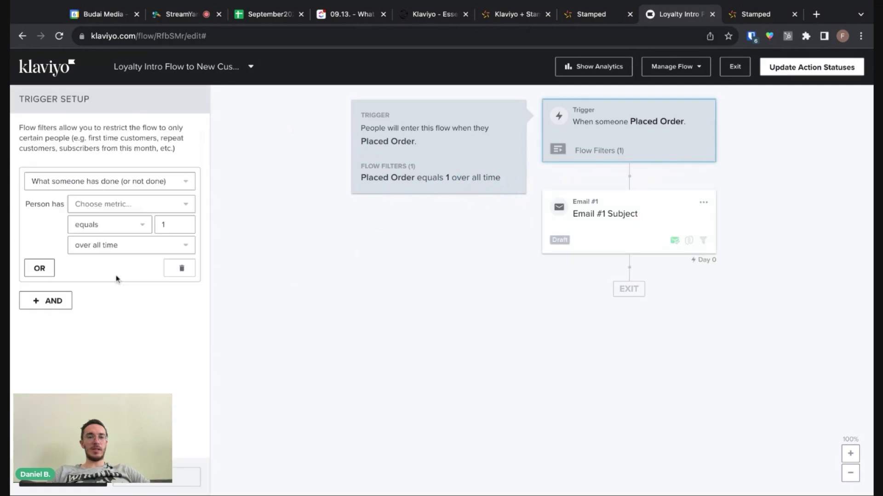
pyautogui.click(53, 301)
pyautogui.click(94, 295)
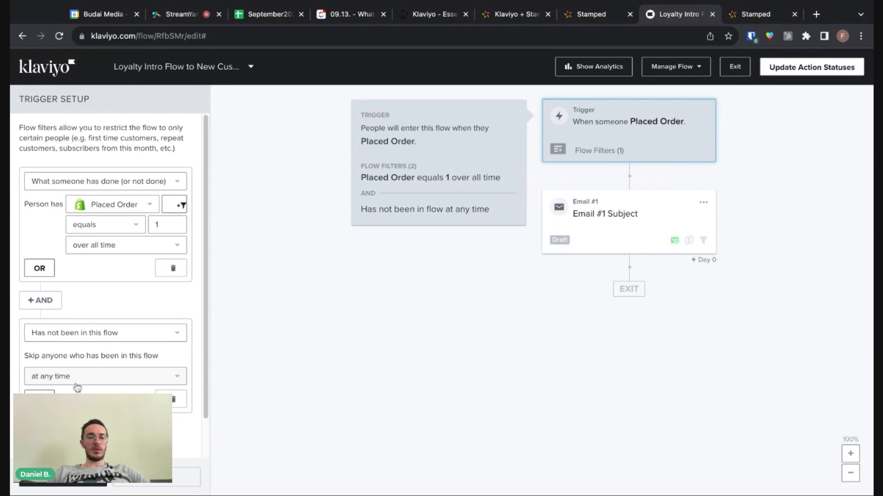
# Set the email subject to 'Have you heard about our loyalty program?'.
pyautogui.click(63, 484)
pyautogui.click(120, 149)
pyautogui.tripleClick(97, 157)
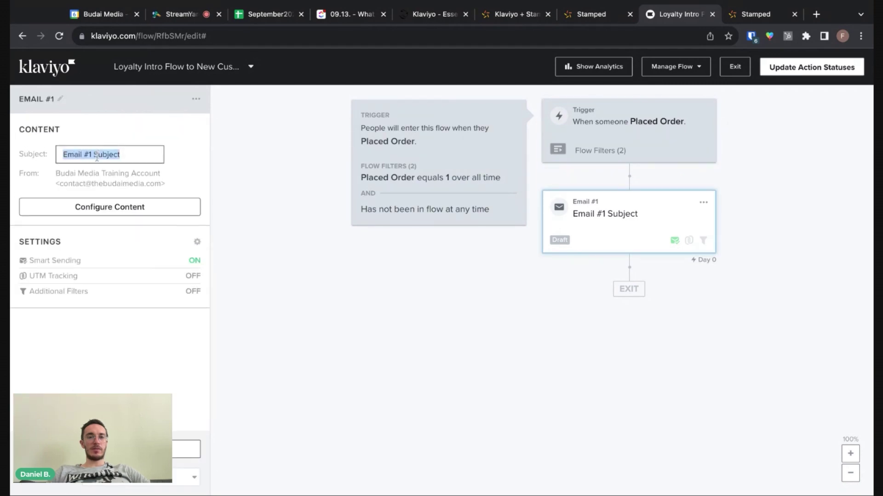
pyautogui.write('Have you heard abo')
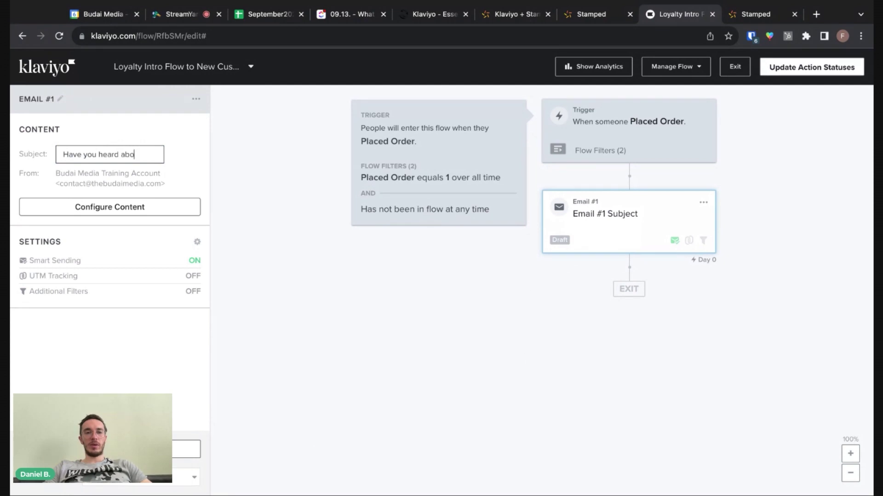
pyautogui.write('ut our loyalty program?')
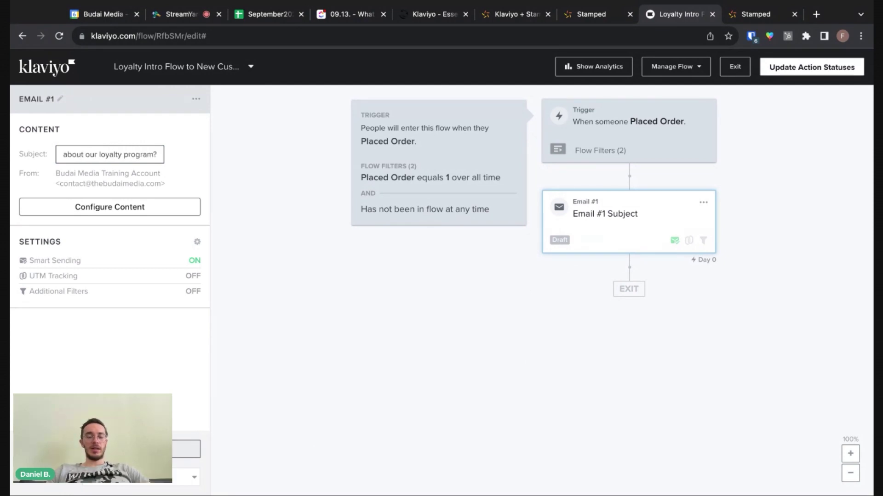
pyautogui.click(526, 367)
# Install the Stamped rewards launcher on the live theme from Launcher > Installation.
pyautogui.hotkey('ctrl', 'shift', 'Tab')
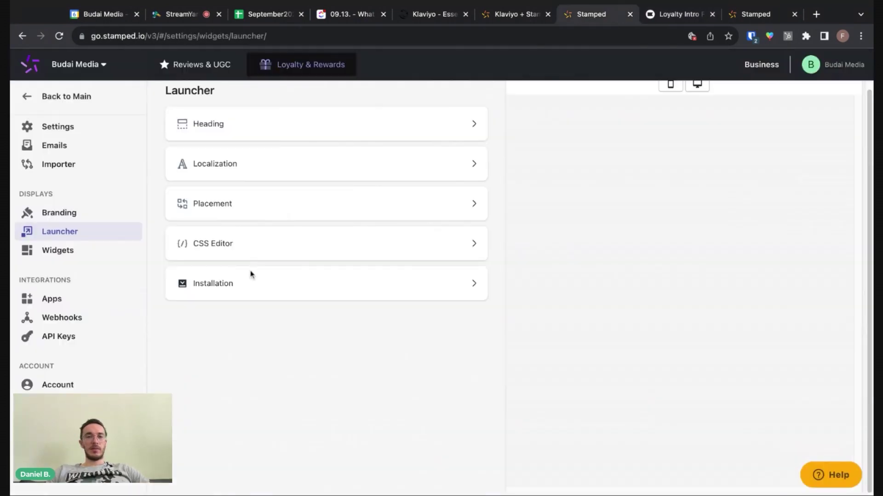
pyautogui.click(214, 284)
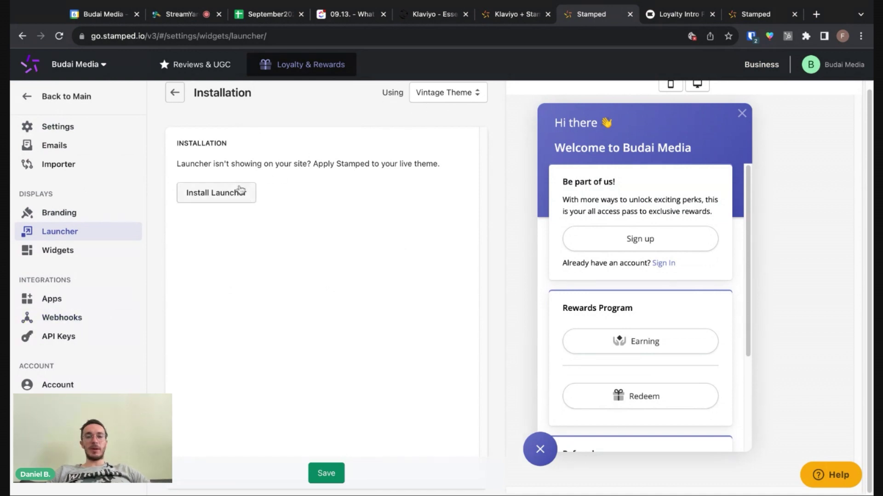
pyautogui.click(236, 194)
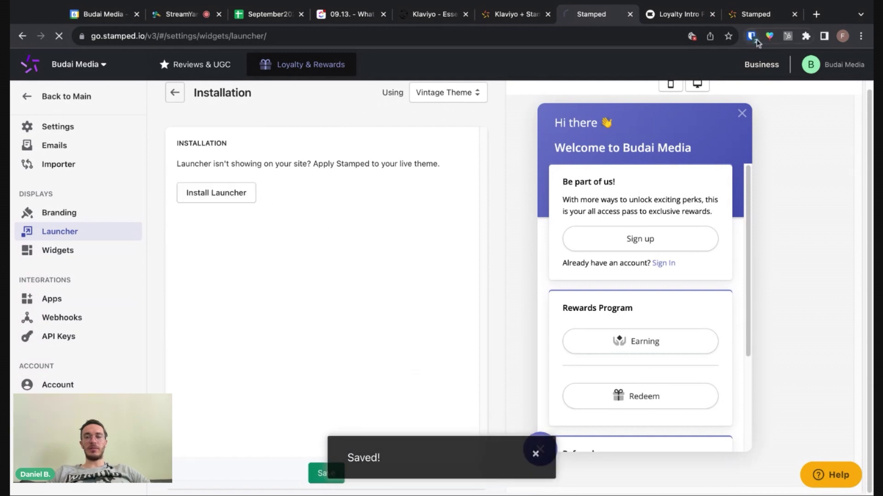
pyautogui.hotkey('ctrl', 't')
# Load the Shopify store and review the widget's signup, per-dollar and newsletter earning rules.
pyautogui.write('mysho')
pyautogui.press('Return')
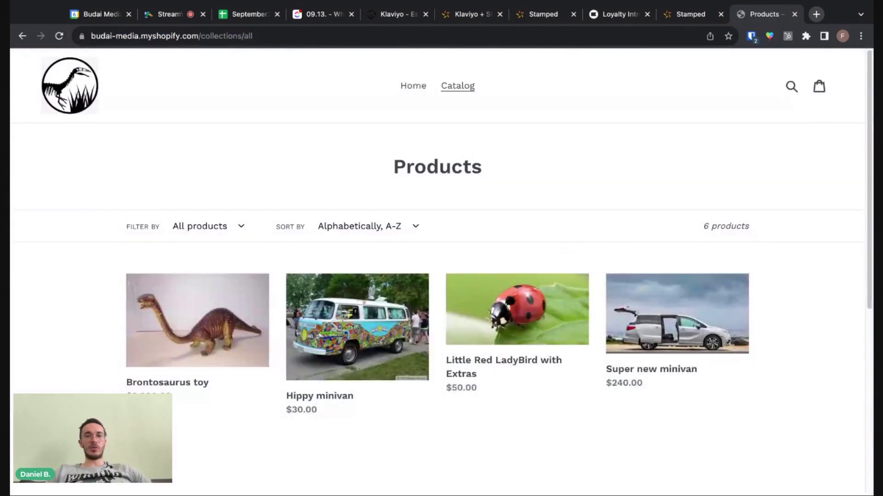
pyautogui.scroll(-7, 168, 271)
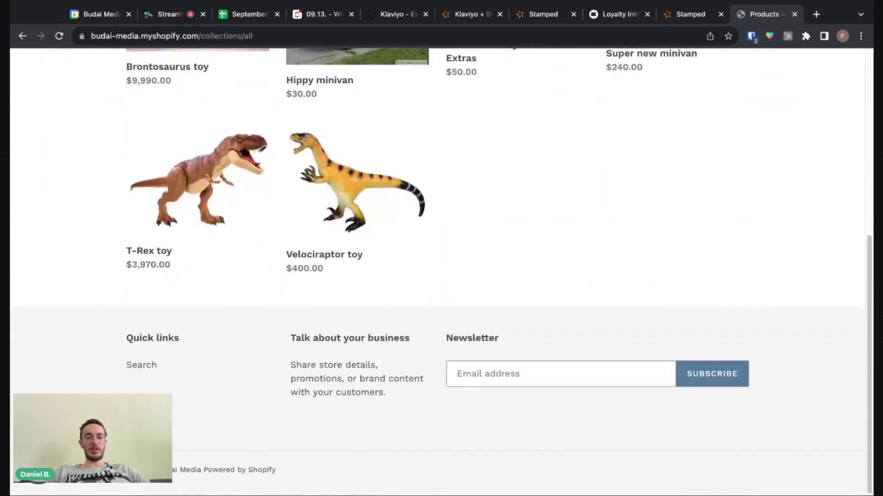
pyautogui.scroll(-3, 171, 322)
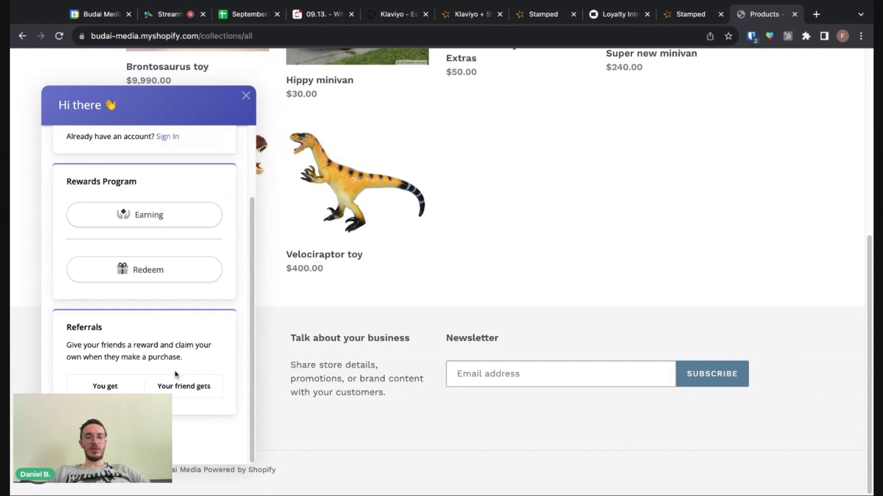
pyautogui.scroll(3, 152, 325)
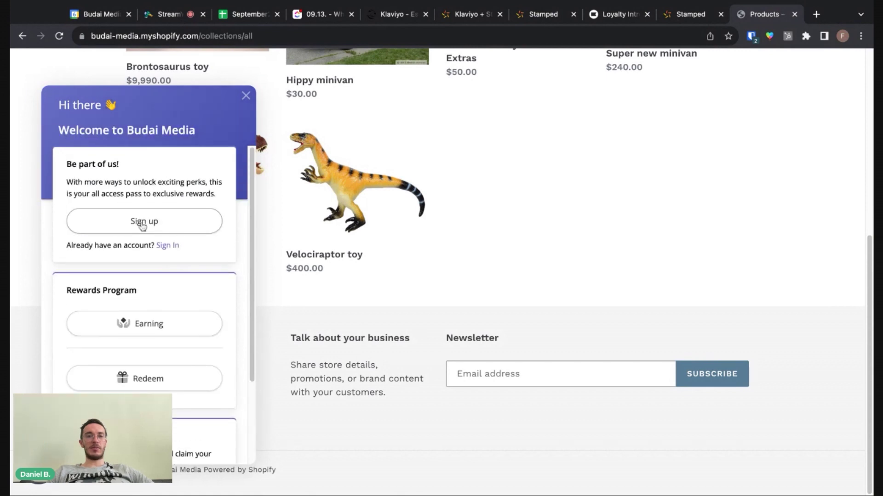
pyautogui.click(151, 327)
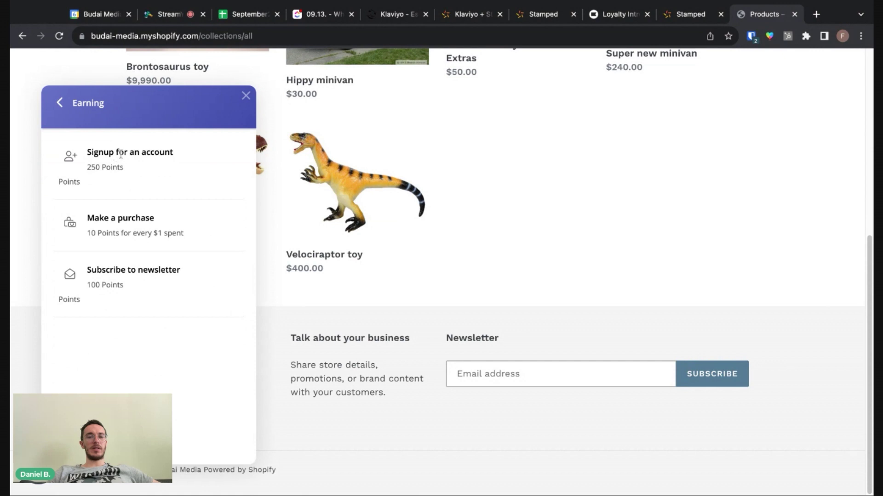
pyautogui.moveTo(109, 150); pyautogui.dragTo(133, 167)
pyautogui.moveTo(147, 233); pyautogui.dragTo(88, 233)
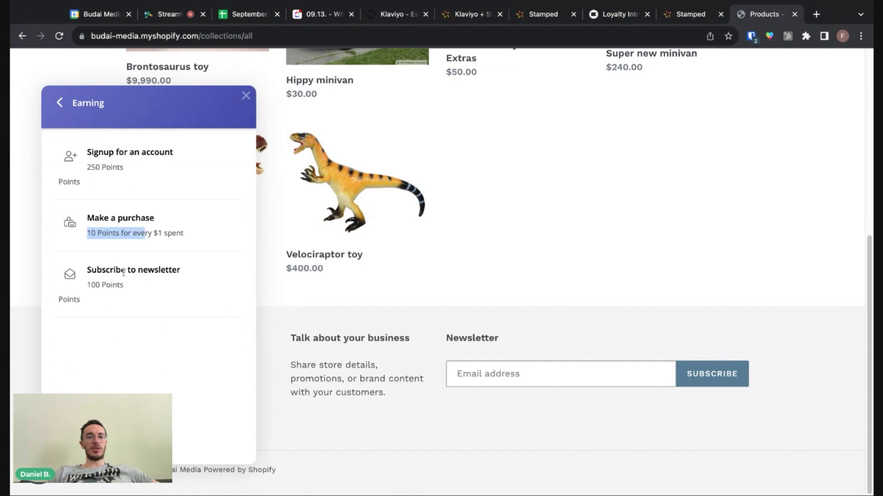
pyautogui.moveTo(148, 270); pyautogui.dragTo(117, 271)
pyautogui.click(483, 368)
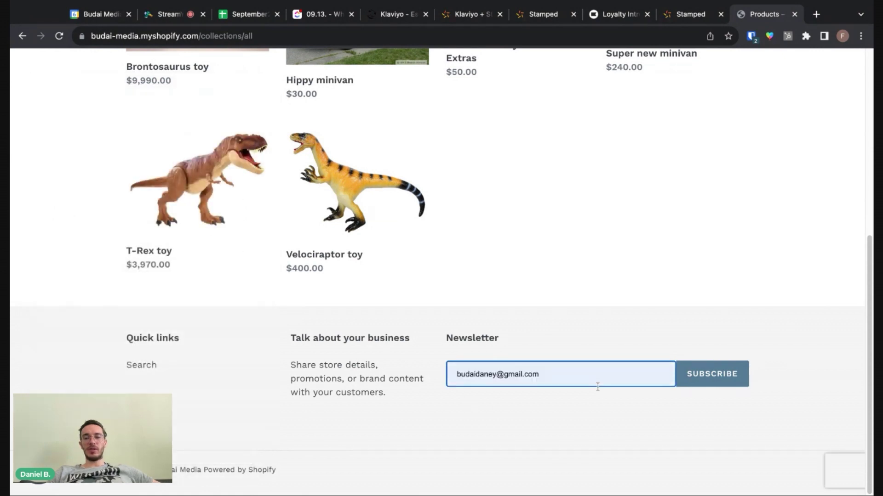
# Submit the footer newsletter signup with an email address.
pyautogui.click(731, 383)
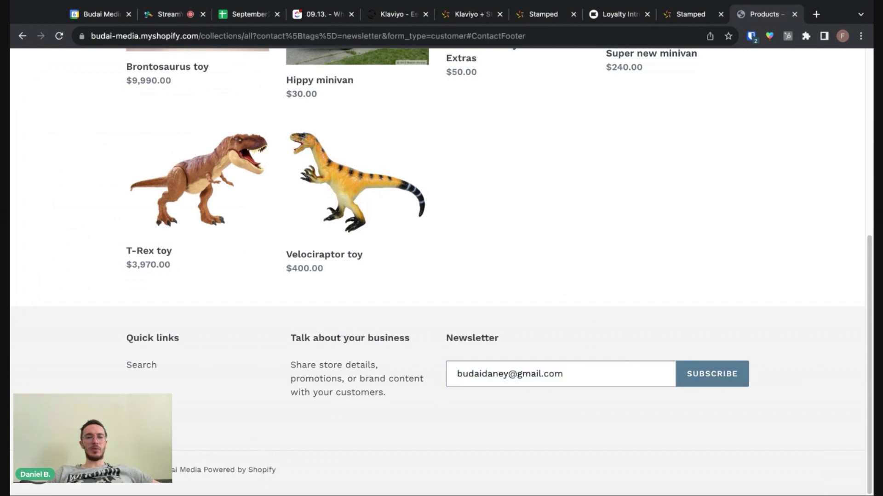
pyautogui.doubleClick(102, 285)
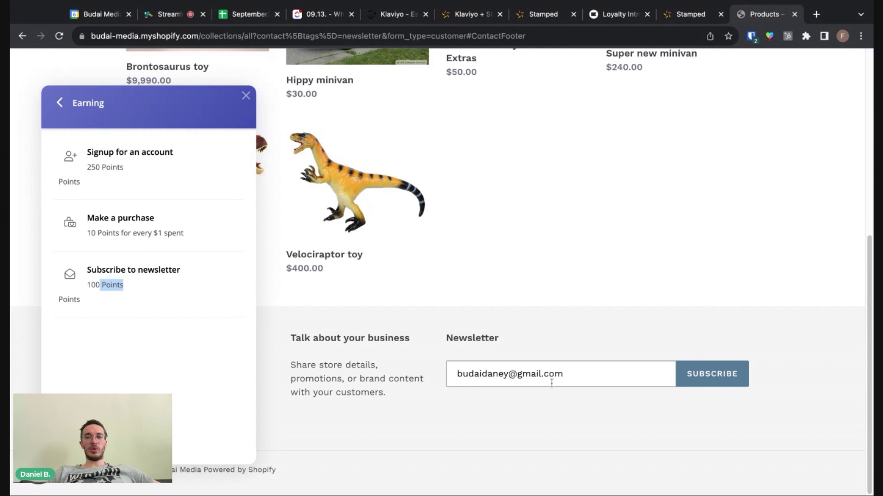
pyautogui.click(722, 373)
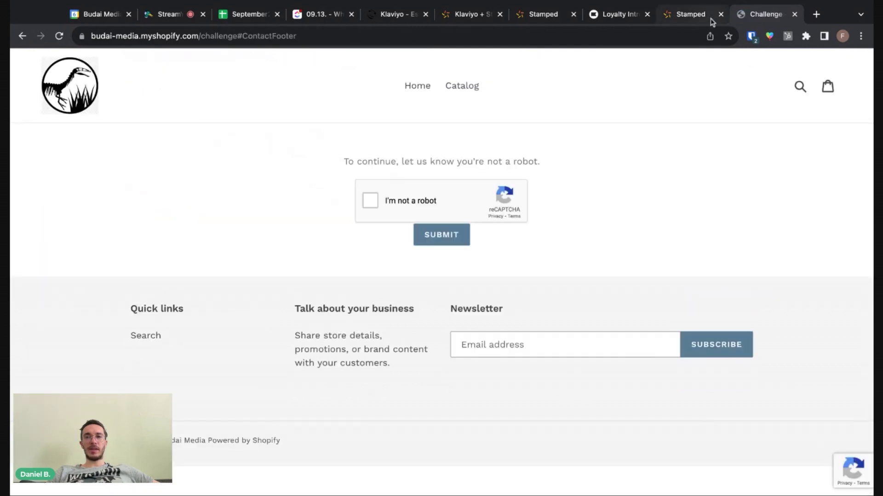
# Find the subscriber's Klaviyo profile, reload it, and check its stamped_ custom properties.
pyautogui.click(400, 14)
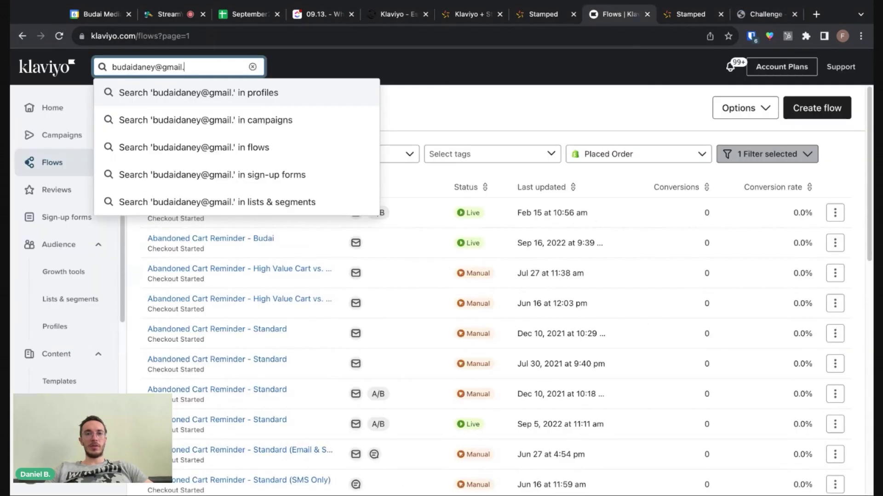
pyautogui.write('com')
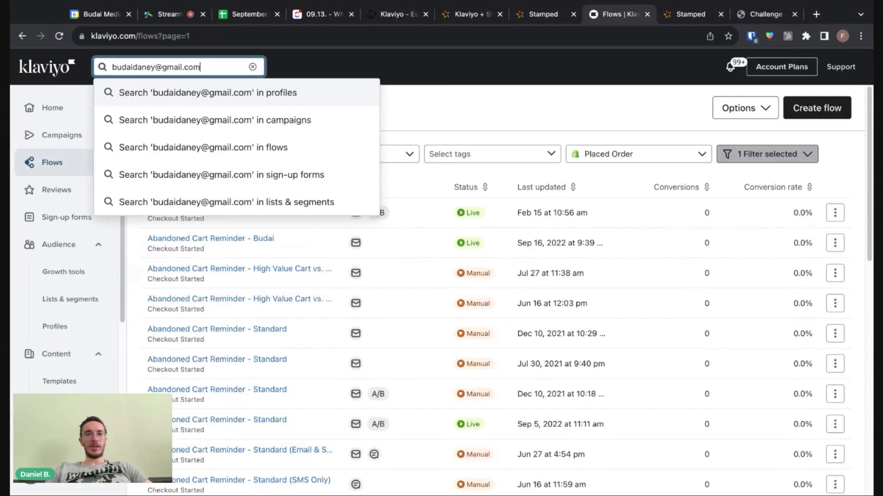
pyautogui.press('Return')
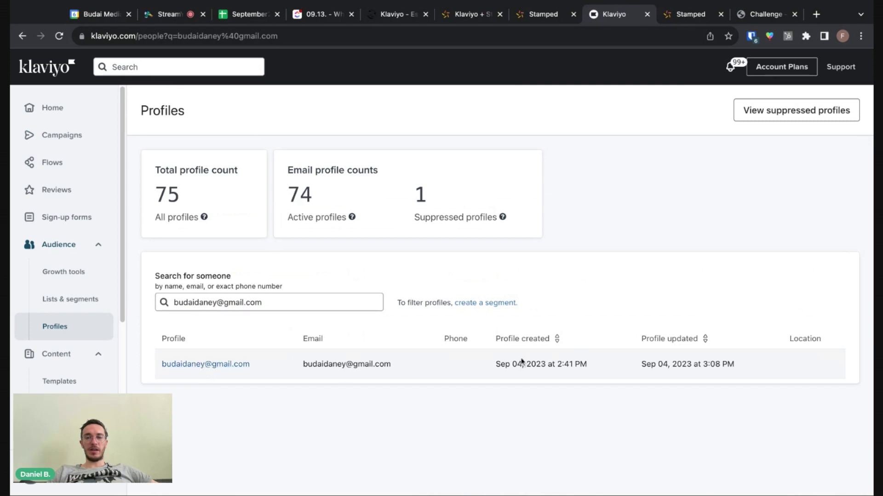
pyautogui.click(239, 365)
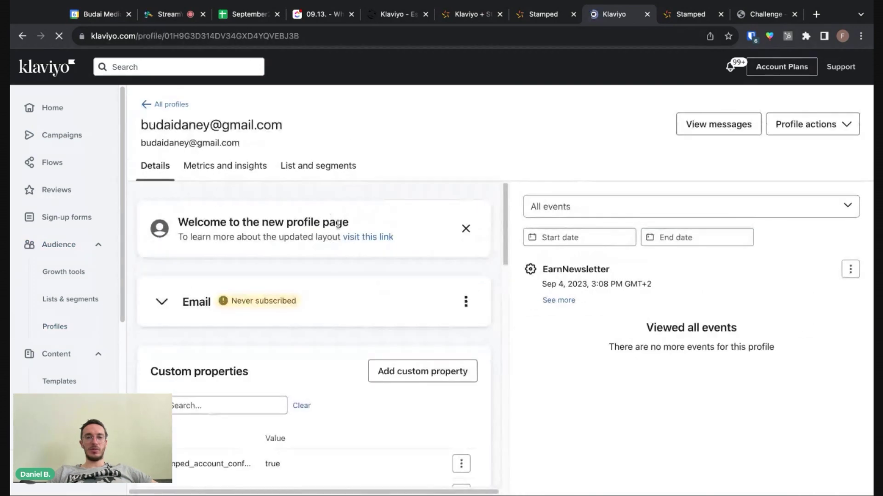
pyautogui.scroll(-5, 242, 240)
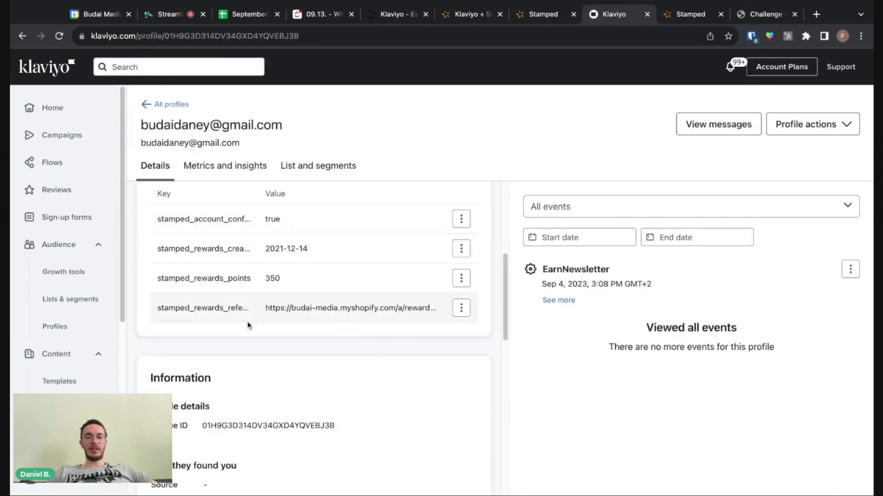
pyautogui.scroll(-8, 246, 322)
pyautogui.scroll(12, 263, 354)
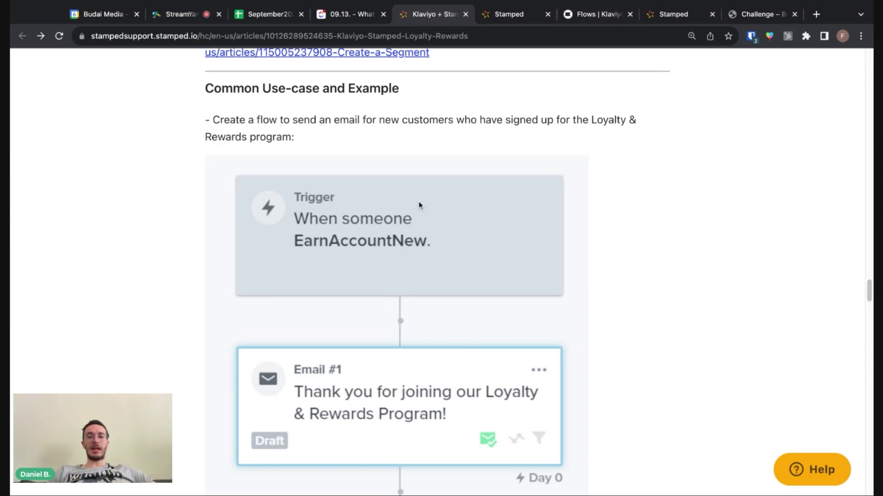
# Switch back to the Flows | Klaviyo tab.
pyautogui.click(590, 19)
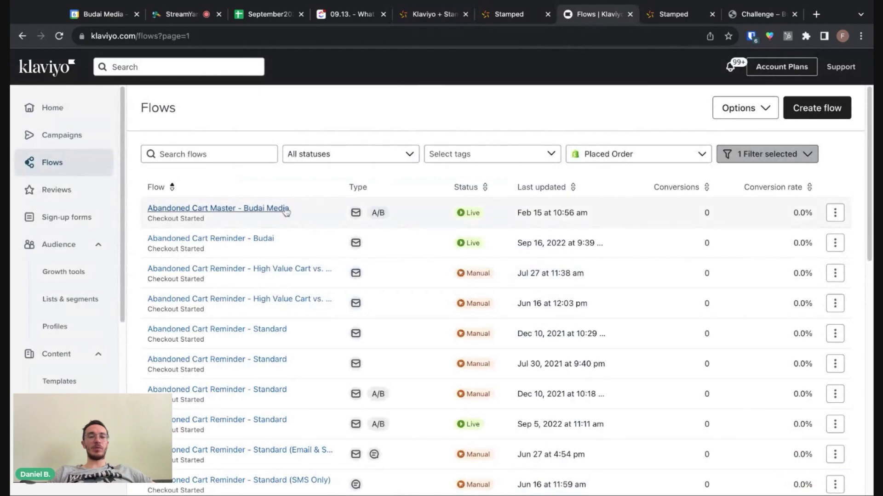
# Create a new flow named 'Loyalty Program Thank you flow'.
pyautogui.click(795, 111)
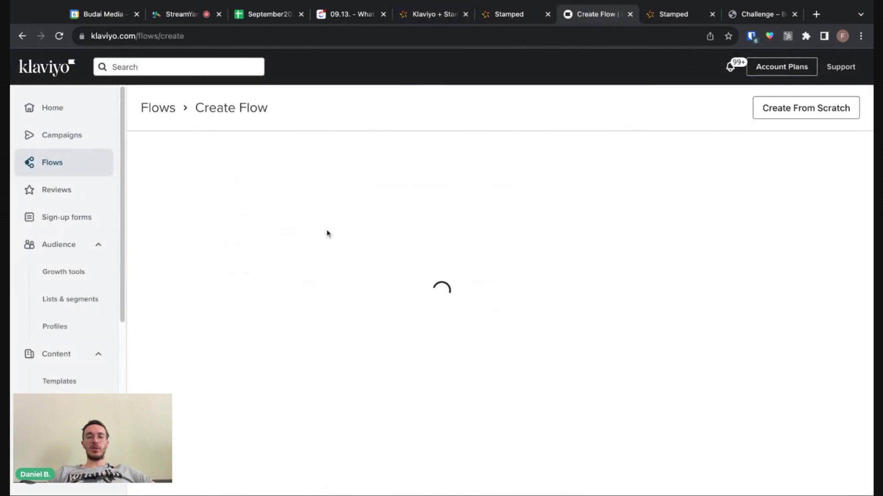
pyautogui.click(814, 111)
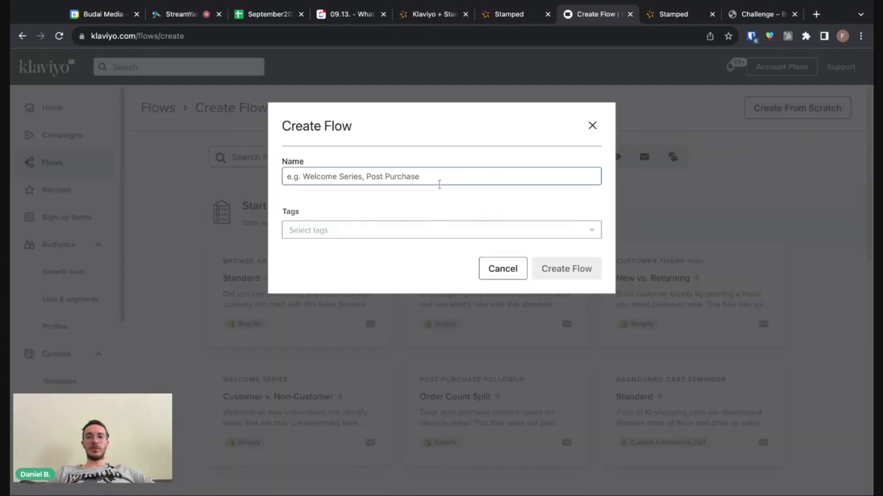
pyautogui.write('Loyalty P')
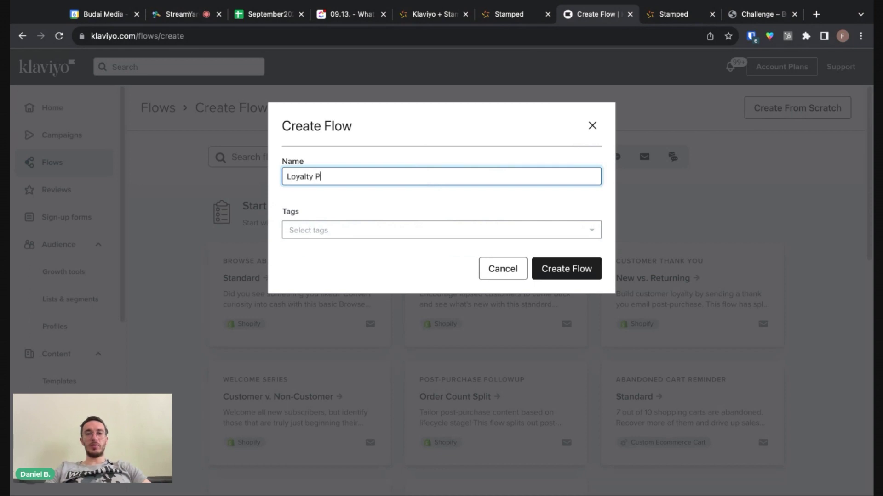
pyautogui.write('rogram Thank you flow')
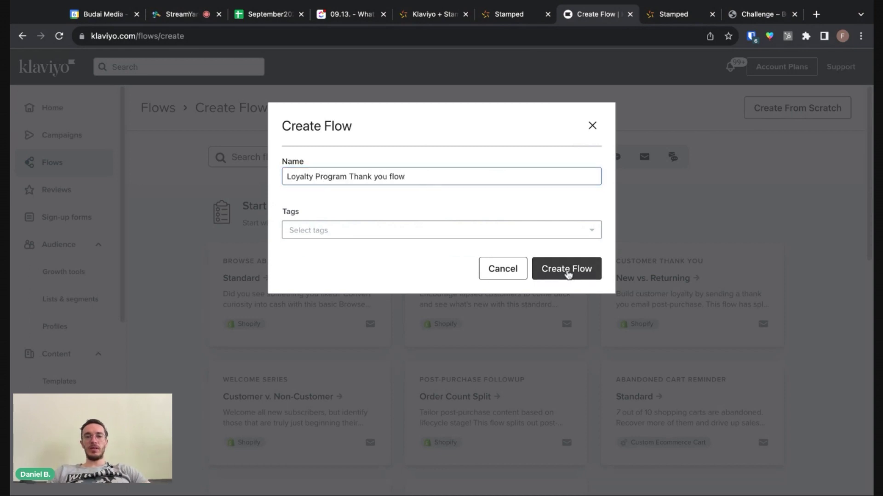
pyautogui.click(568, 271)
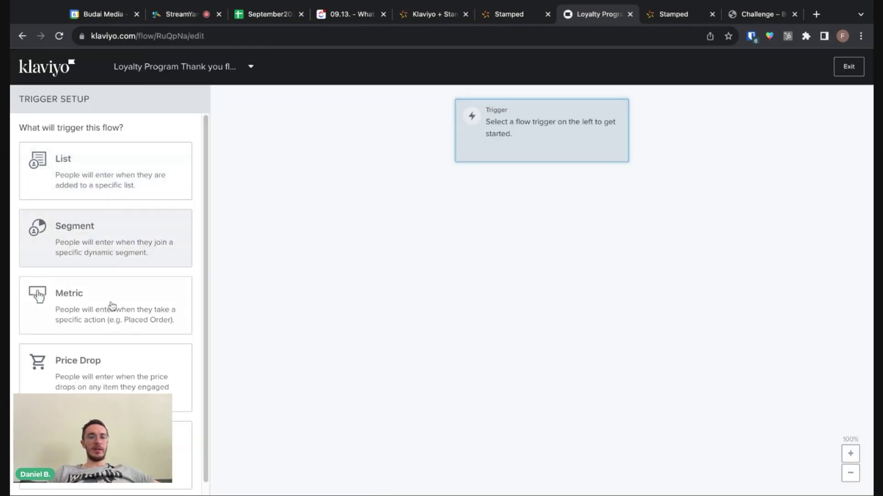
# Set the flow's metric trigger to EarnAccountNew, checking the support article's example.
pyautogui.scroll(-1, 108, 306)
pyautogui.click(109, 305)
pyautogui.click(102, 213)
pyautogui.scroll(-1, 98, 321)
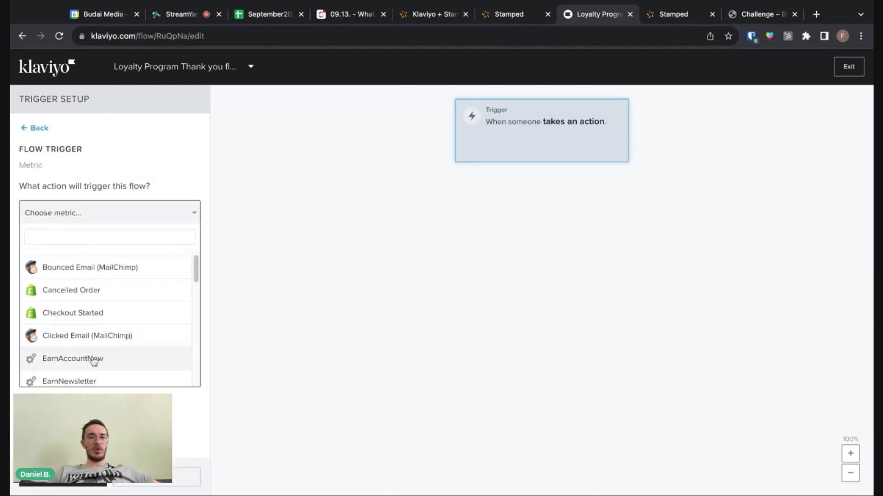
pyautogui.click(94, 359)
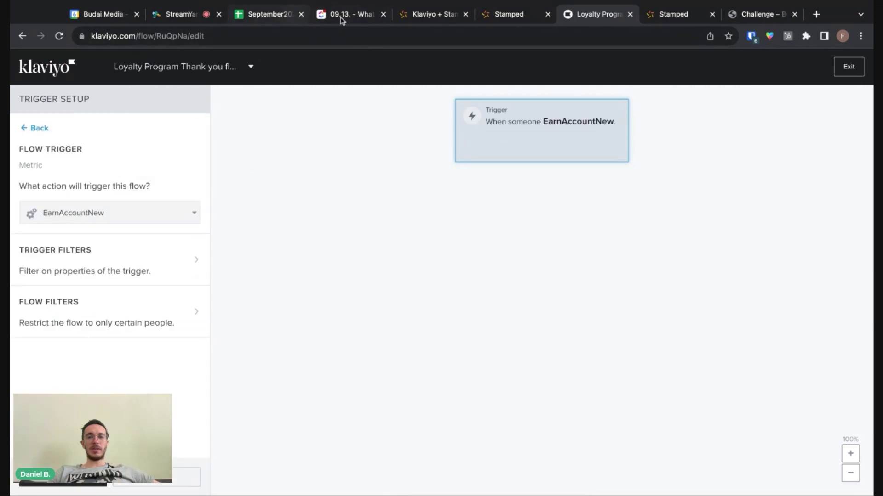
pyautogui.click(430, 14)
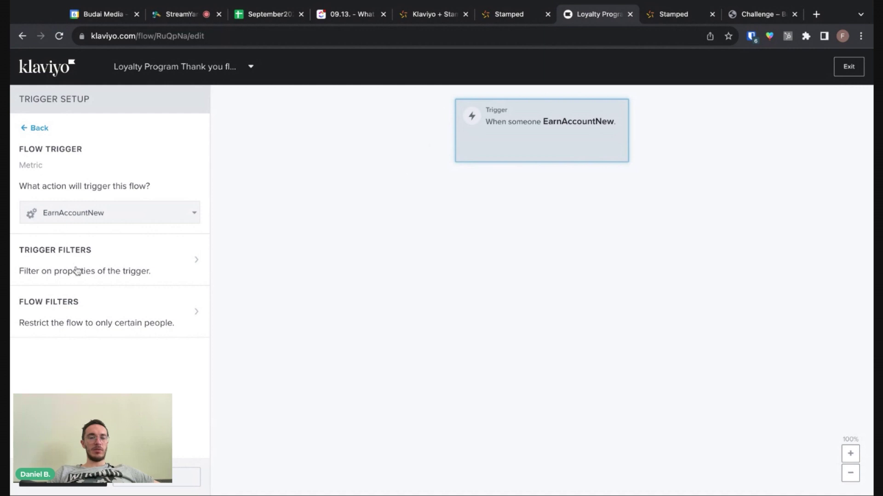
# Try a trigger filter, discard it, and move on to the flow filter settings.
pyautogui.click(78, 270)
pyautogui.click(110, 175)
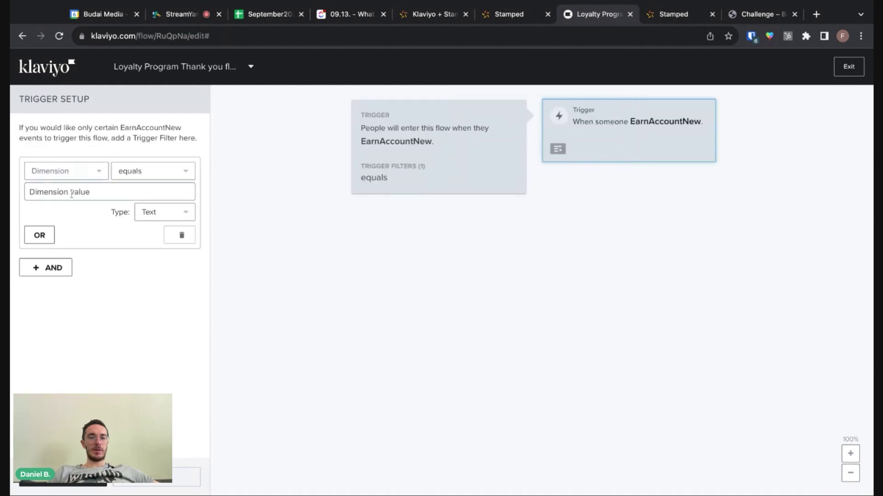
pyautogui.click(81, 172)
pyautogui.click(64, 268)
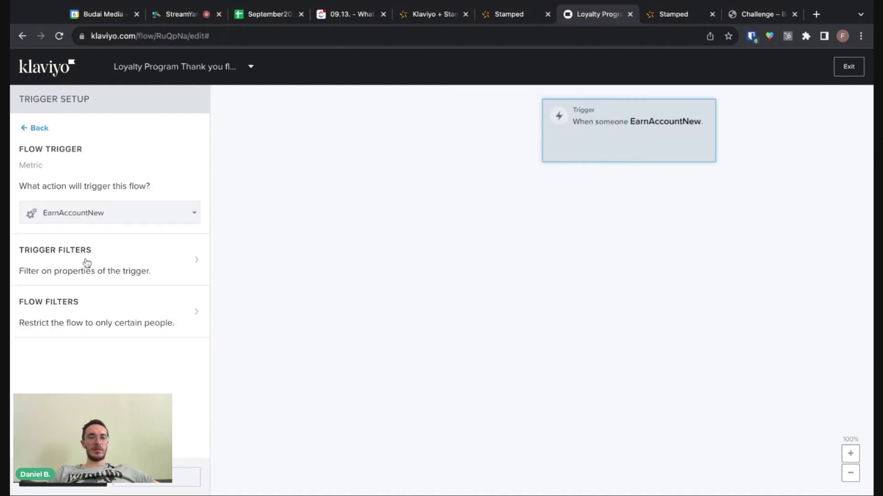
pyautogui.click(71, 310)
# Place an email after the EarnAccountNew trigger with subject 'Thank you for joining our Loyalty Program'.
pyautogui.click(105, 189)
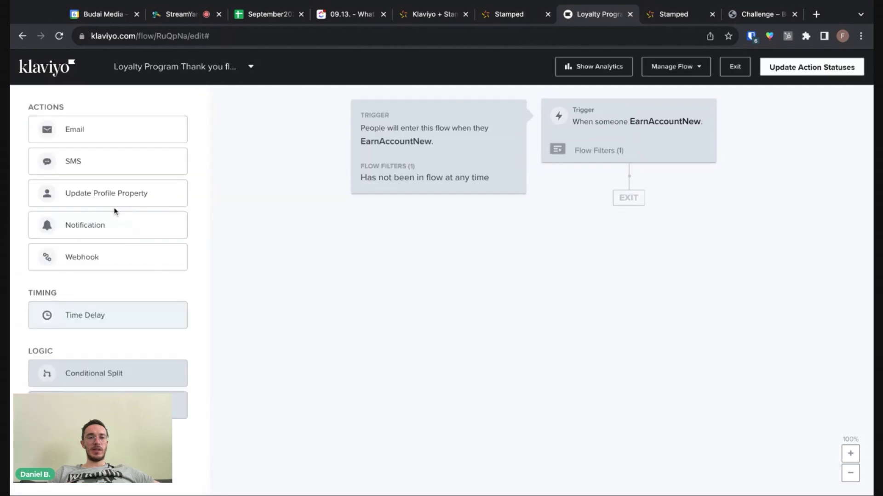
pyautogui.click(87, 128)
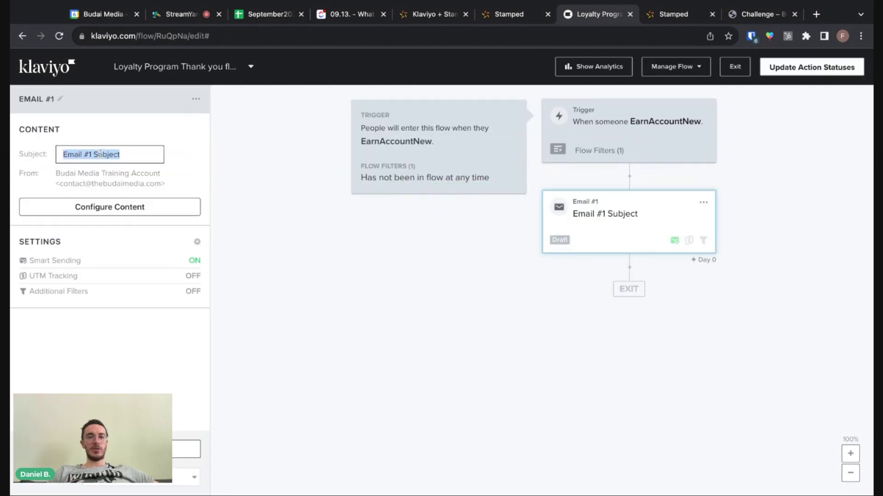
pyautogui.write('Thank you for joi')
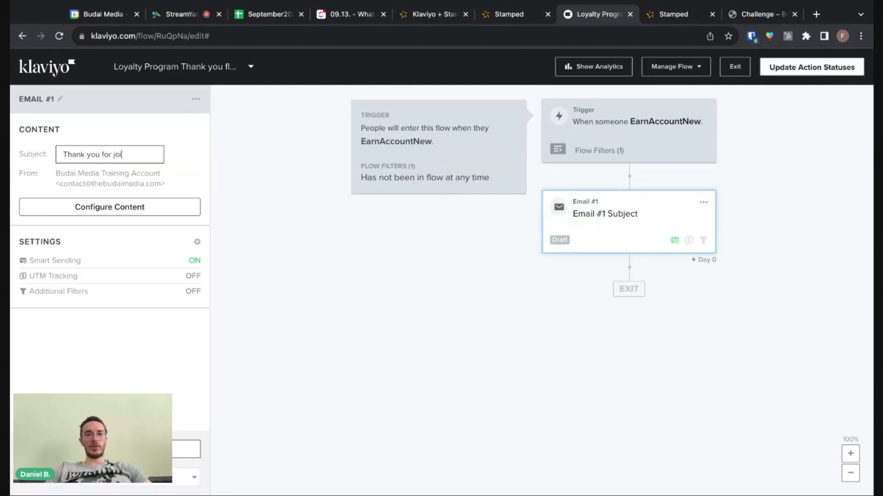
pyautogui.write('ning our Loyalty Program!')
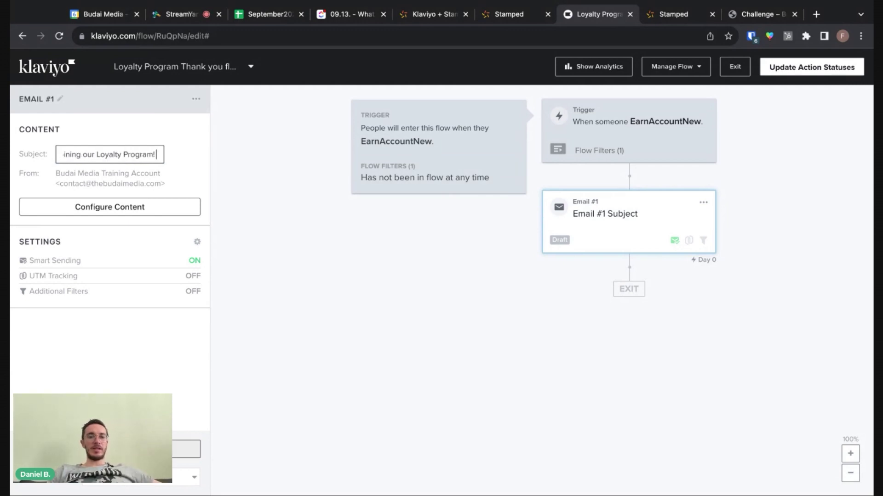
pyautogui.press('Escape')
pyautogui.click(601, 241)
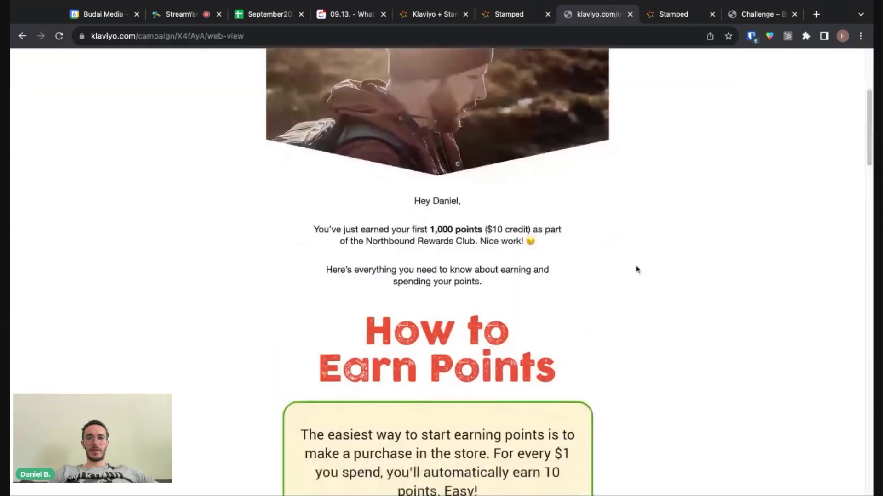
# Read the sample welcome email's opening, highlighting the 1,000 first-points credit.
pyautogui.scroll(-2, 639, 248)
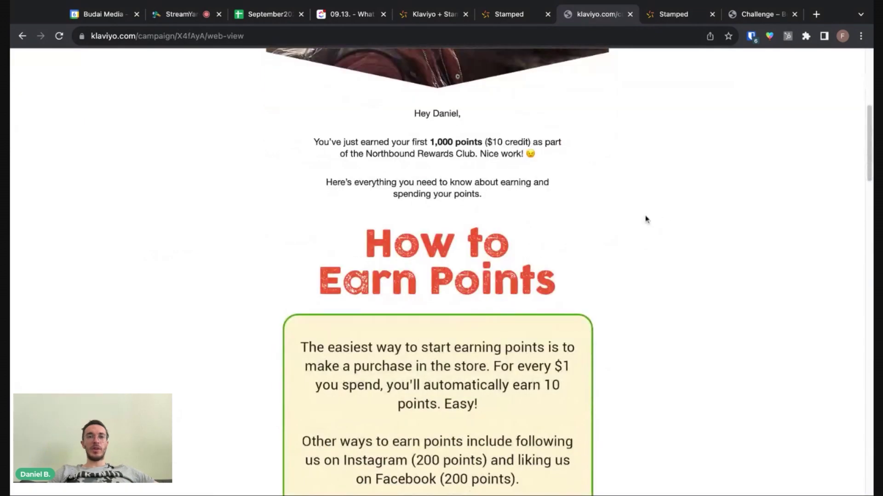
pyautogui.scroll(-2, 483, 173)
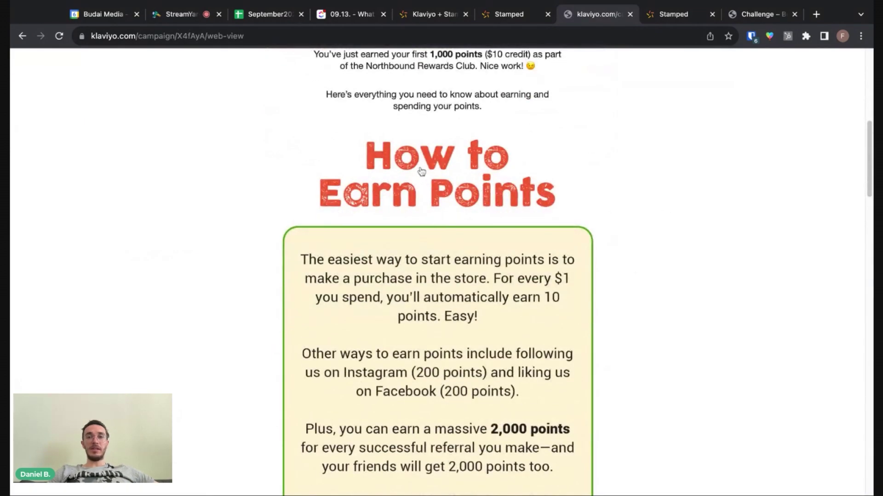
pyautogui.scroll(2, 437, 168)
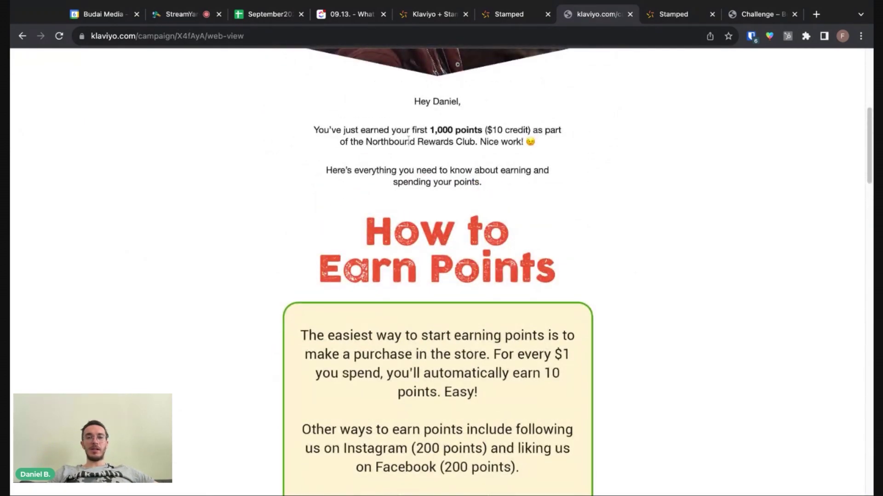
pyautogui.moveTo(364, 130); pyautogui.dragTo(492, 131)
pyautogui.click(467, 126)
pyautogui.doubleClick(429, 128)
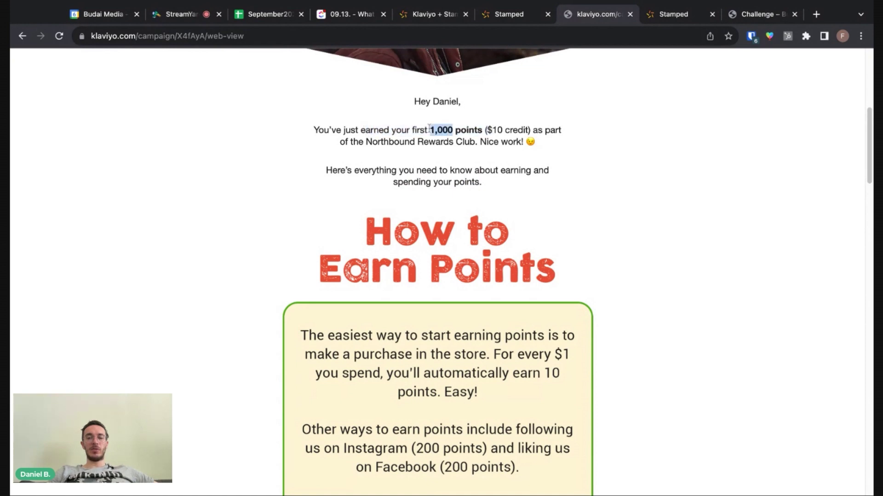
# Scroll through the rest of the sample email, then switch to the Create Flow page.
pyautogui.scroll(-5, 439, 199)
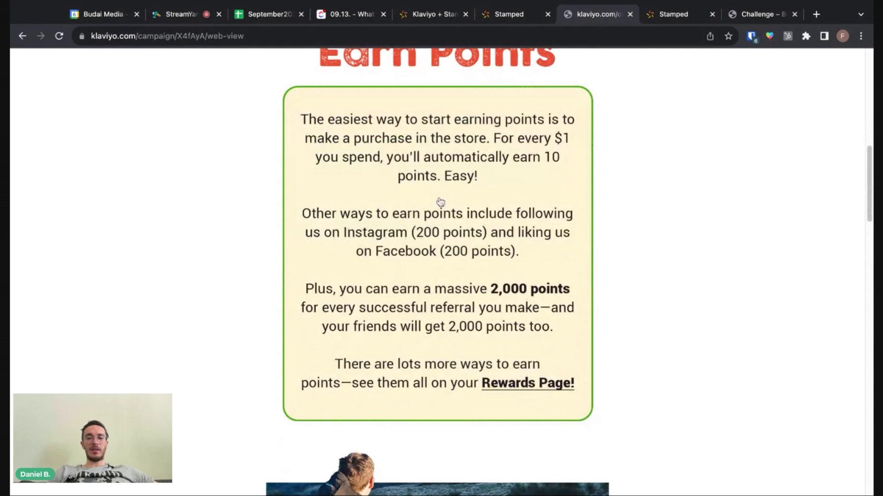
pyautogui.scroll(1, 439, 202)
pyautogui.scroll(-7, 427, 230)
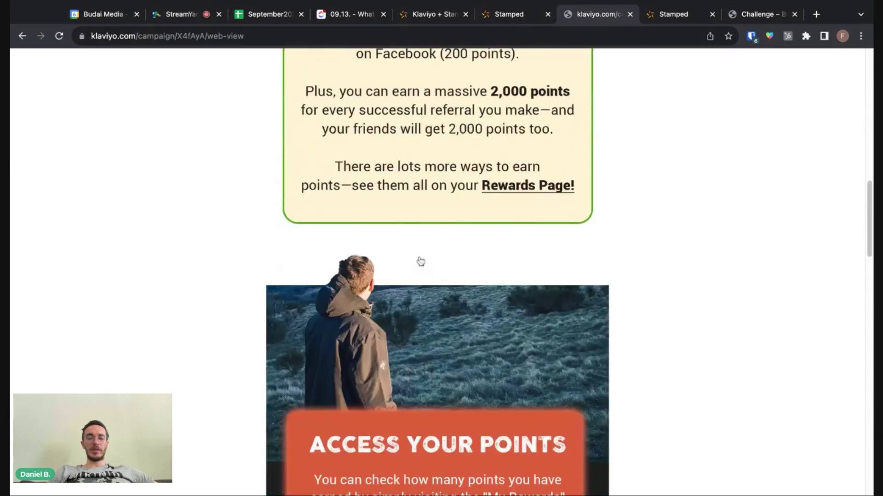
pyautogui.scroll(-5, 441, 285)
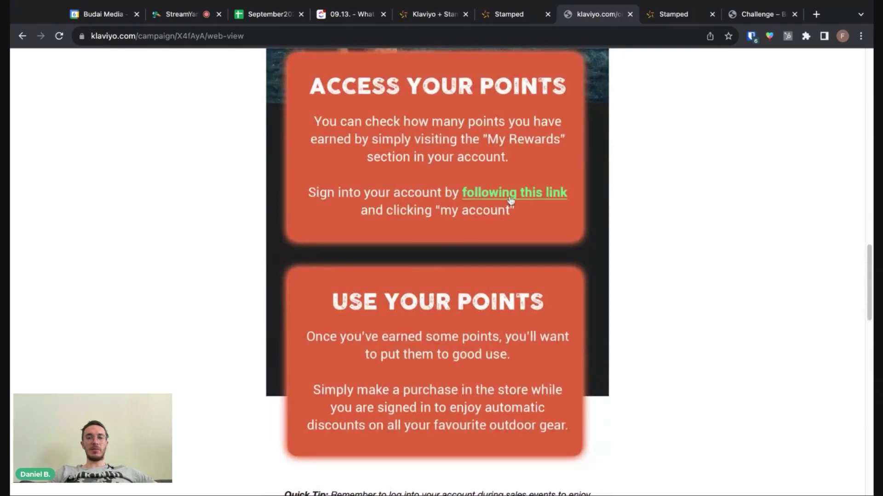
pyautogui.scroll(-5, 449, 311)
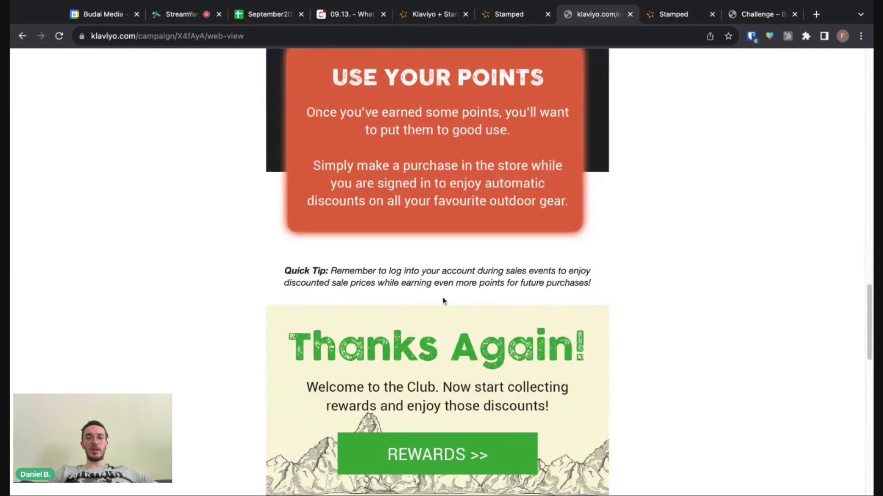
pyautogui.scroll(-5, 443, 300)
pyautogui.scroll(-2, 442, 237)
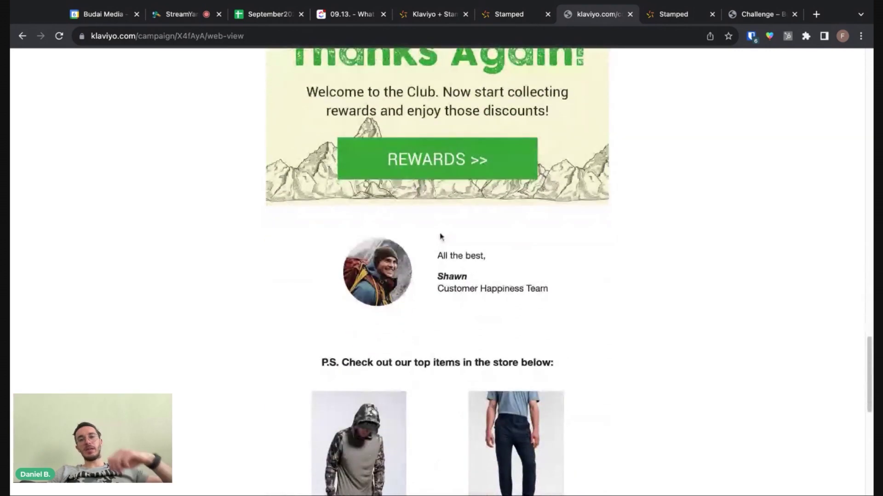
pyautogui.scroll(7, 423, 170)
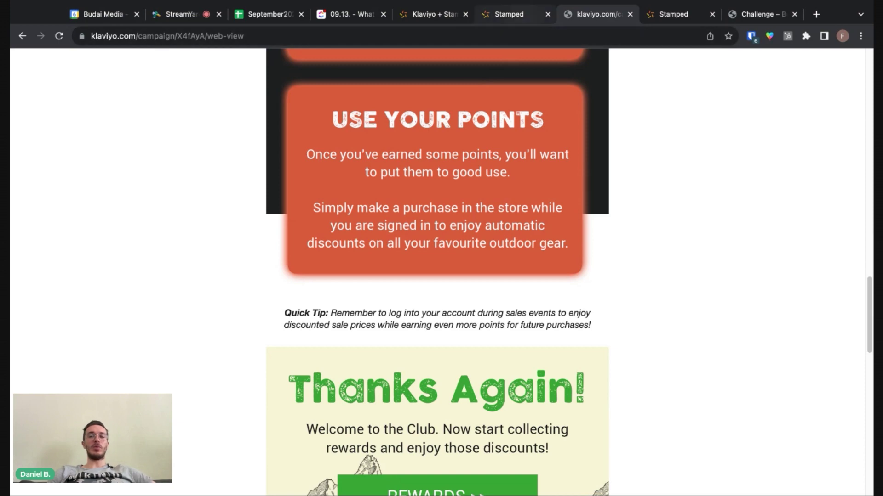
pyautogui.click(513, 36)
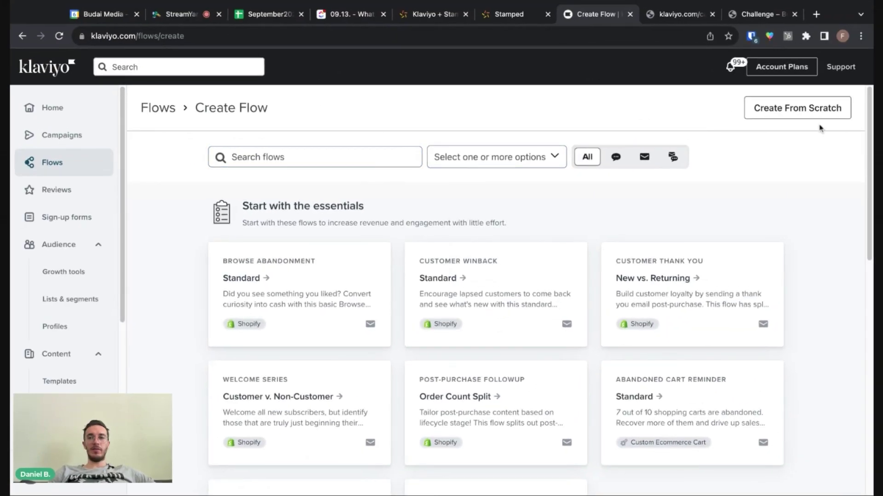
# Create a flow from scratch named 'Review Request Flow'.
pyautogui.click(816, 119)
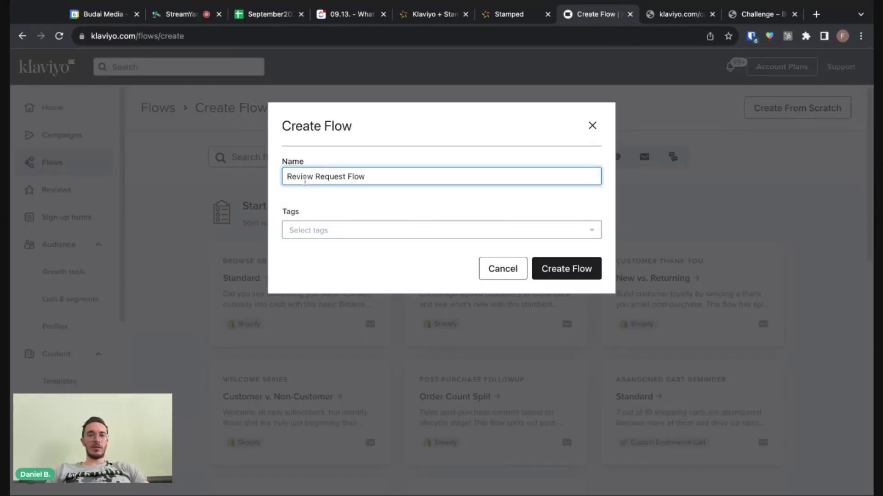
pyautogui.doubleClick(303, 179)
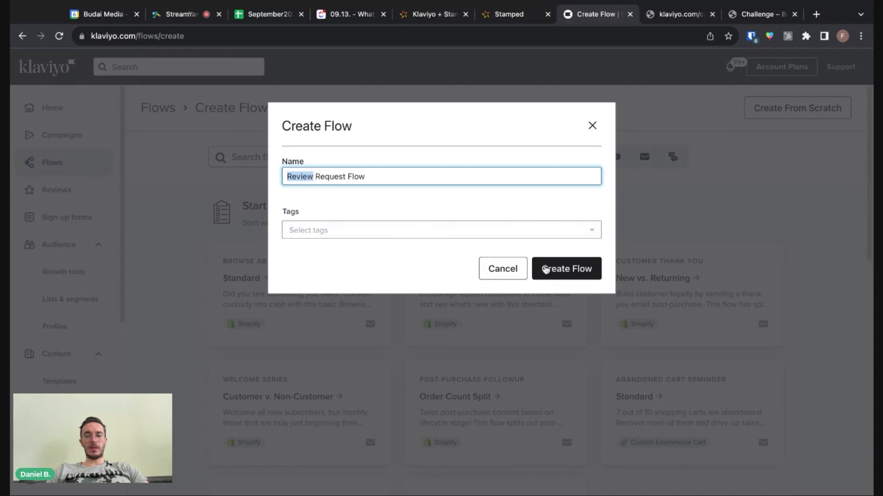
pyautogui.click(580, 272)
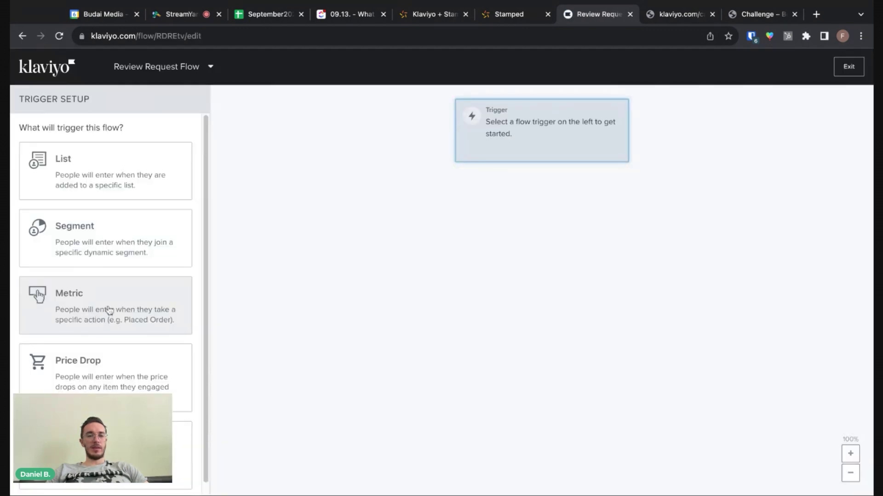
# Set Fulfilled Order as the flow's trigger metric.
pyautogui.click(109, 311)
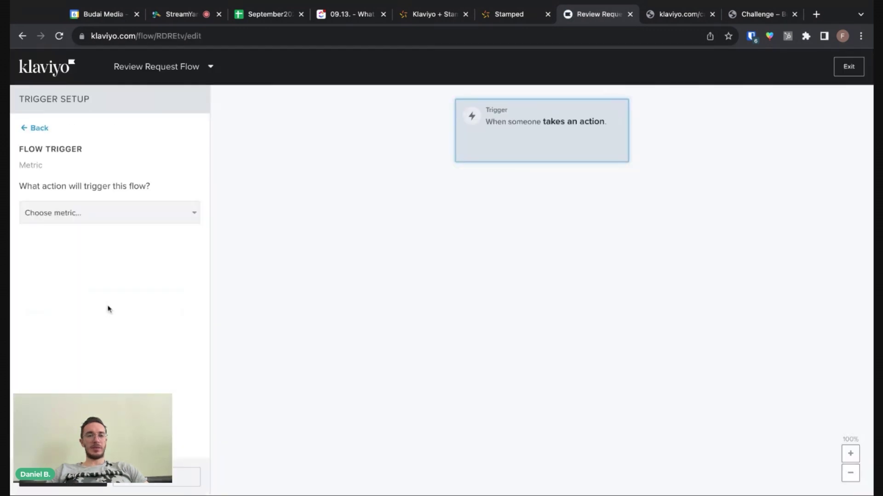
pyautogui.click(112, 214)
pyautogui.write('fulf')
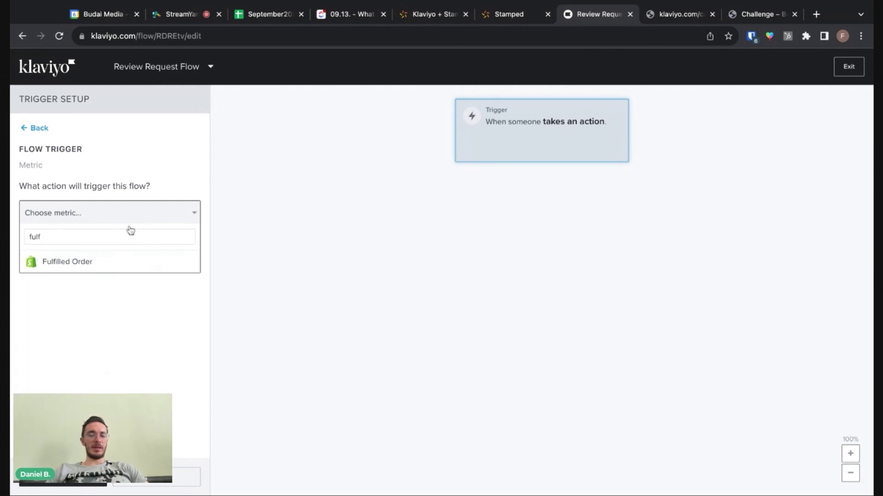
pyautogui.click(102, 255)
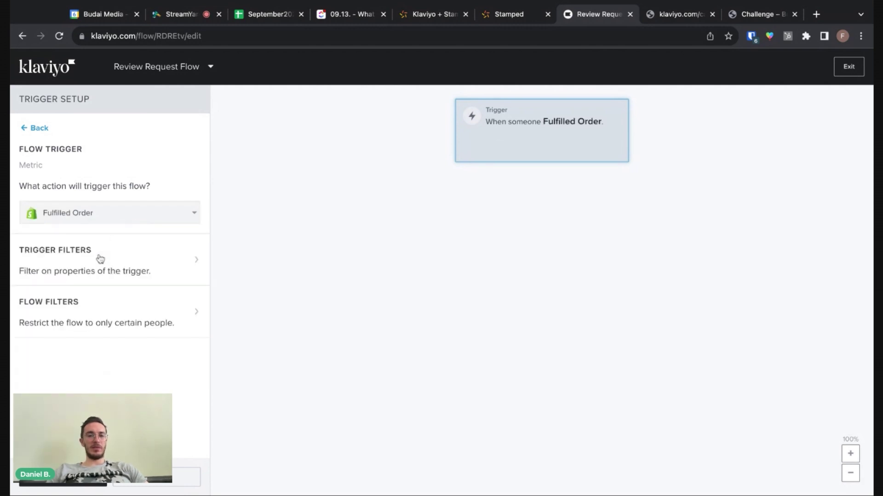
pyautogui.click(69, 307)
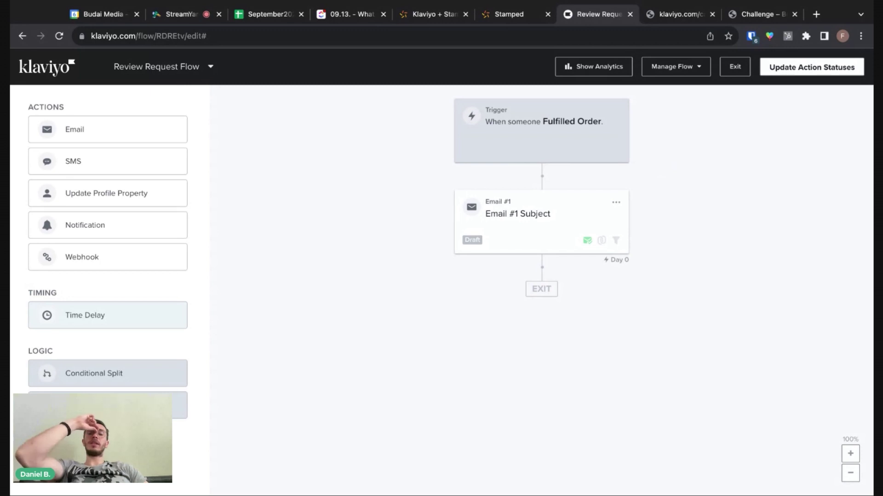
# Set Email #1's subject to 'Can you help us?' and open the sample email's web view.
pyautogui.click(500, 237)
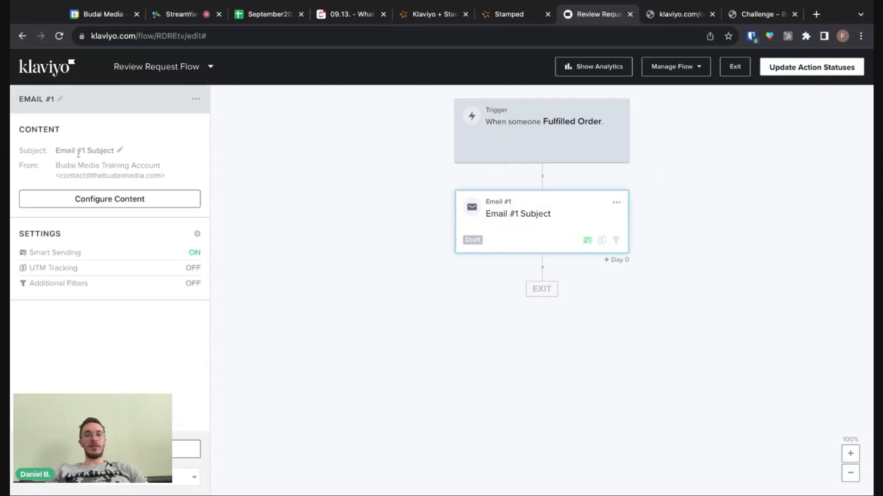
pyautogui.click(121, 151)
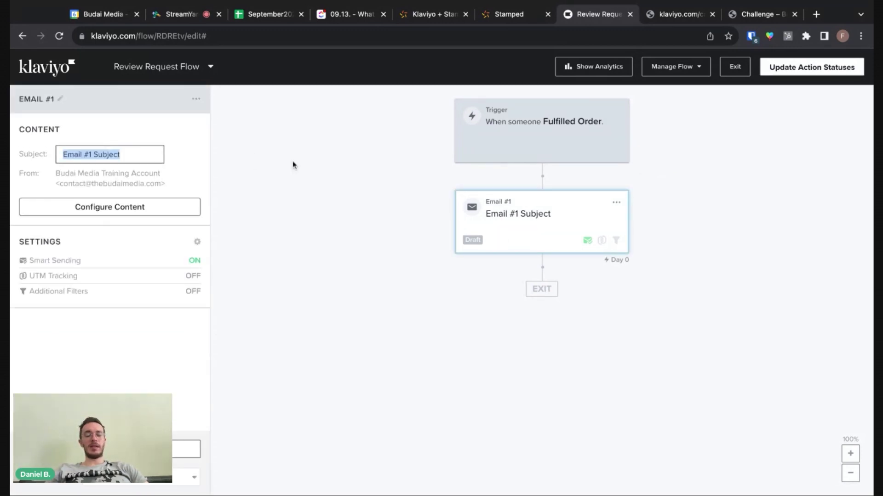
pyautogui.write('Can you help us?')
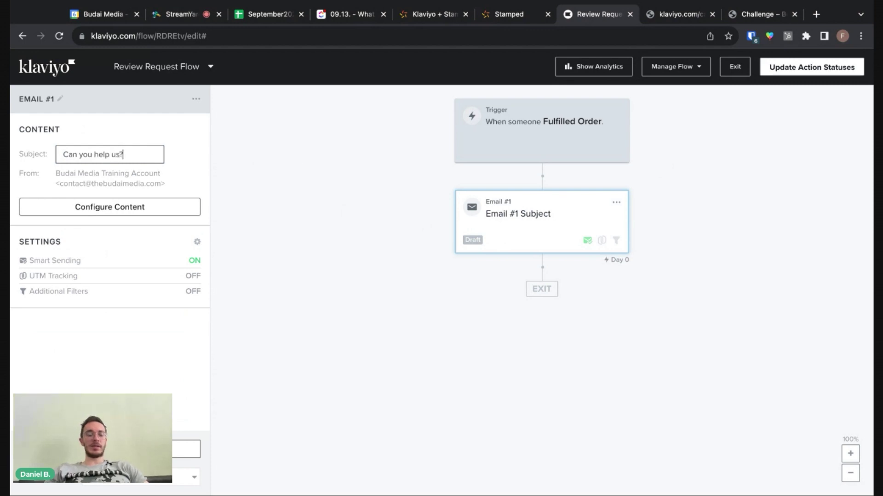
pyautogui.press('Return')
pyautogui.click(666, 18)
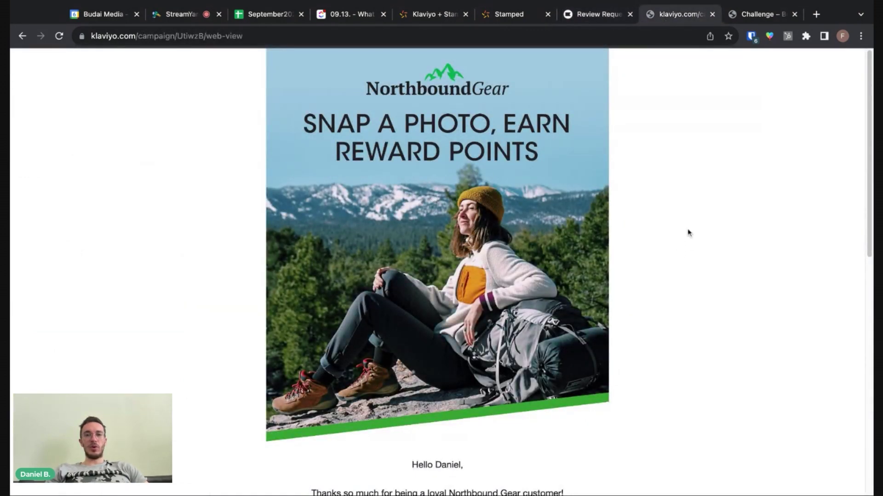
# Highlight the sample email's 1000-point review reward, then return to Stamped's launcher settings.
pyautogui.scroll(-10, 643, 208)
pyautogui.scroll(5, 589, 230)
pyautogui.scroll(-2, 533, 262)
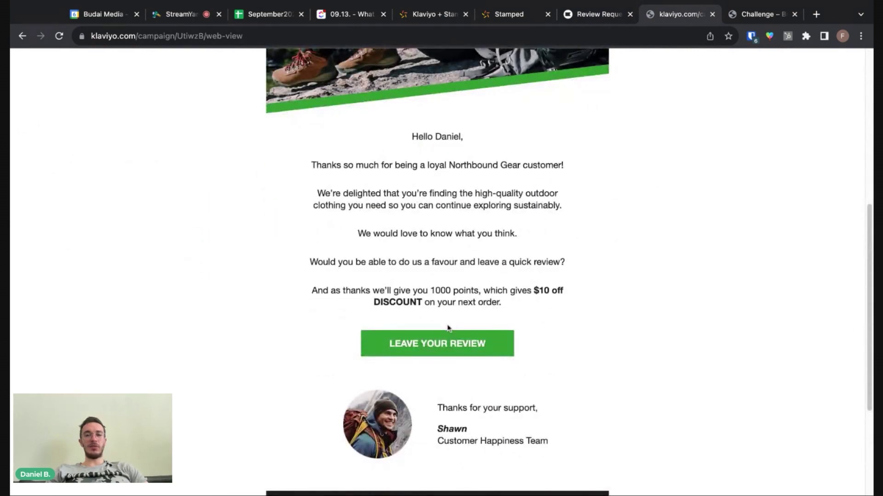
pyautogui.moveTo(431, 290); pyautogui.dragTo(505, 292)
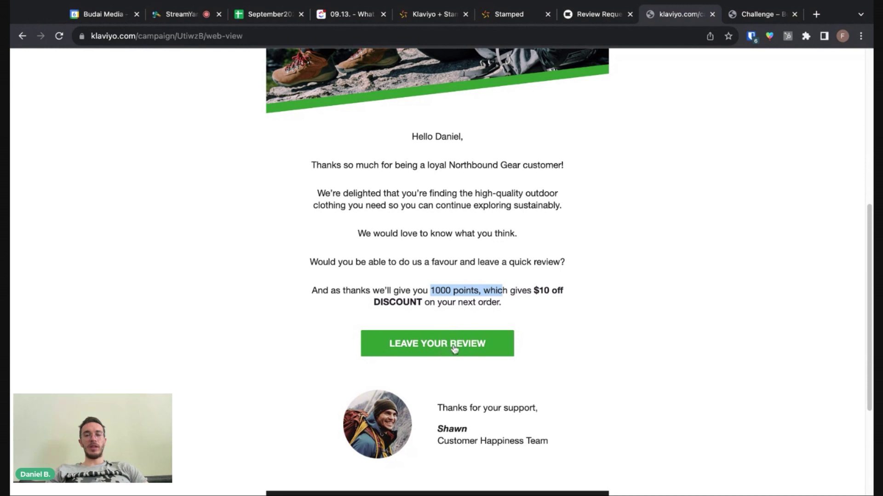
pyautogui.click(506, 14)
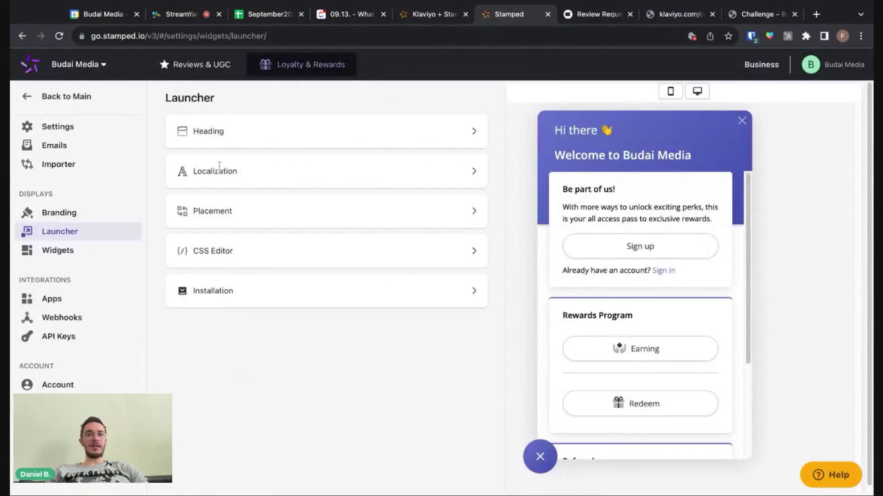
# Open the Reviews list under Stamped's Reviews & UGC moderation sidebar.
pyautogui.click(211, 65)
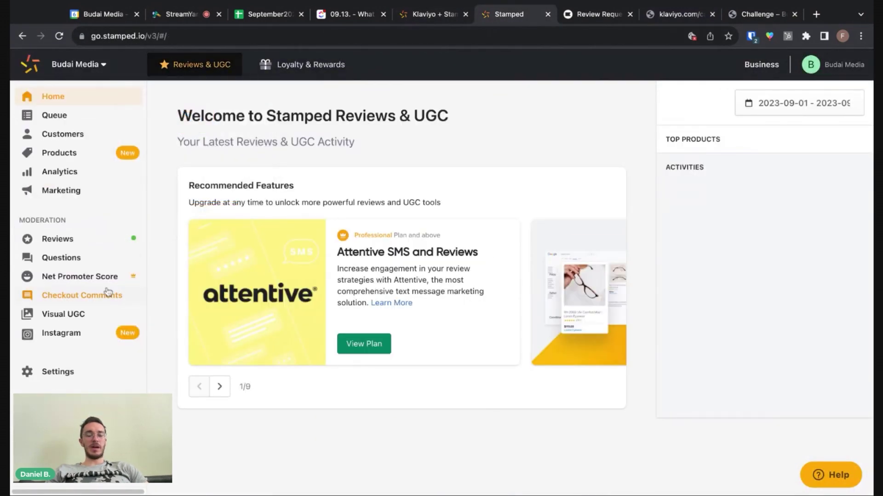
pyautogui.click(69, 241)
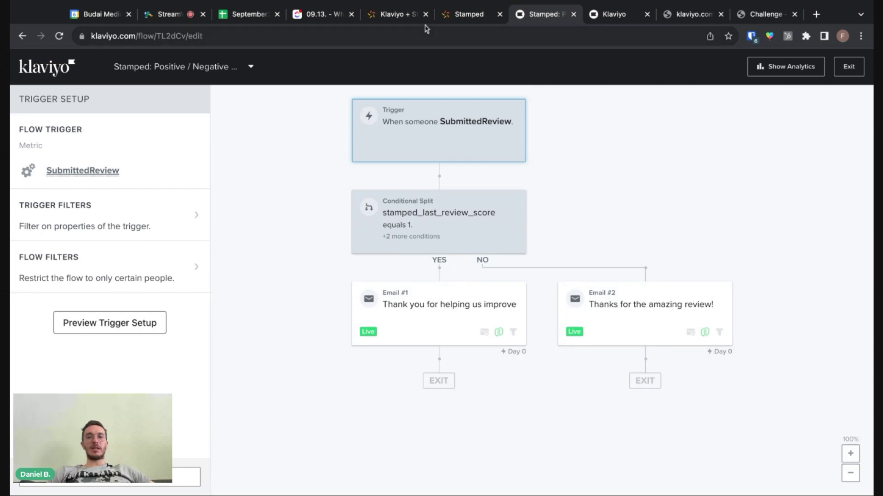
pyautogui.click(442, 17)
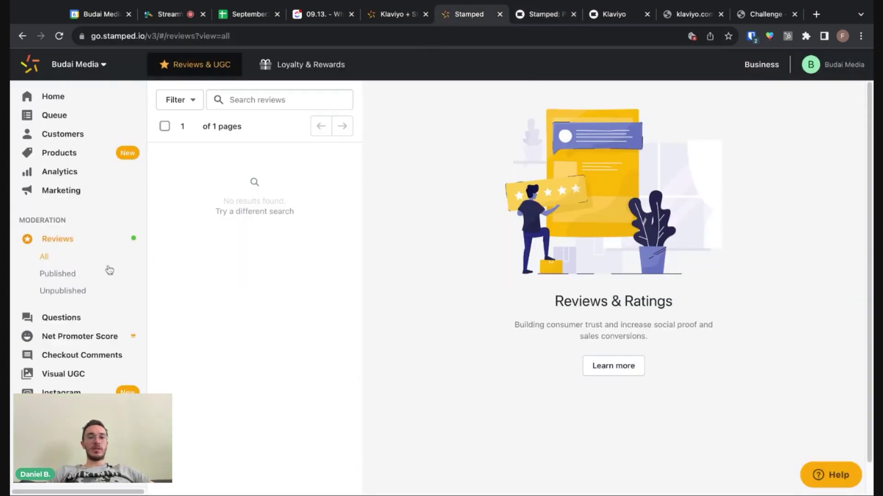
# Inspect the flow's SubmittedReview trigger and its review-score split conditions.
pyautogui.click(551, 14)
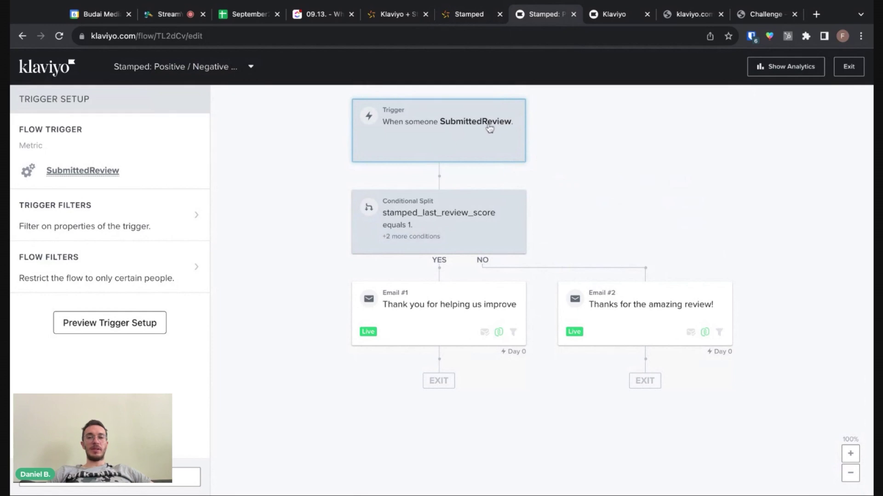
pyautogui.click(438, 236)
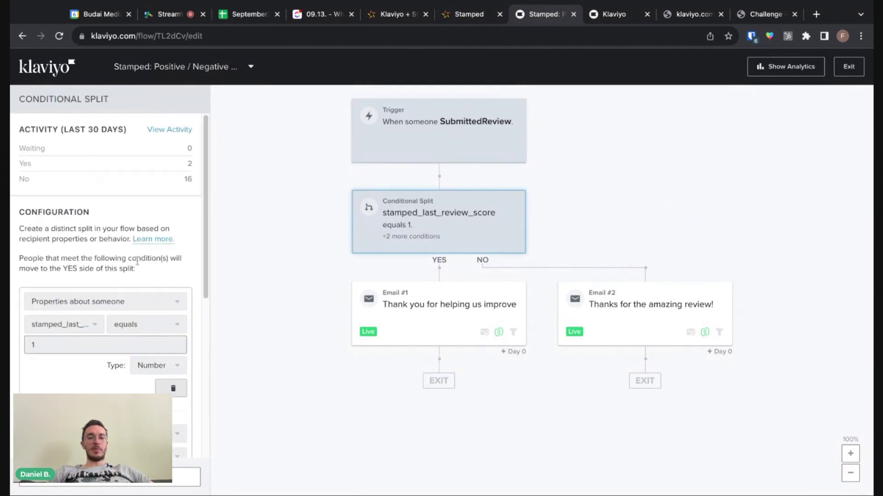
pyautogui.scroll(-2, 101, 266)
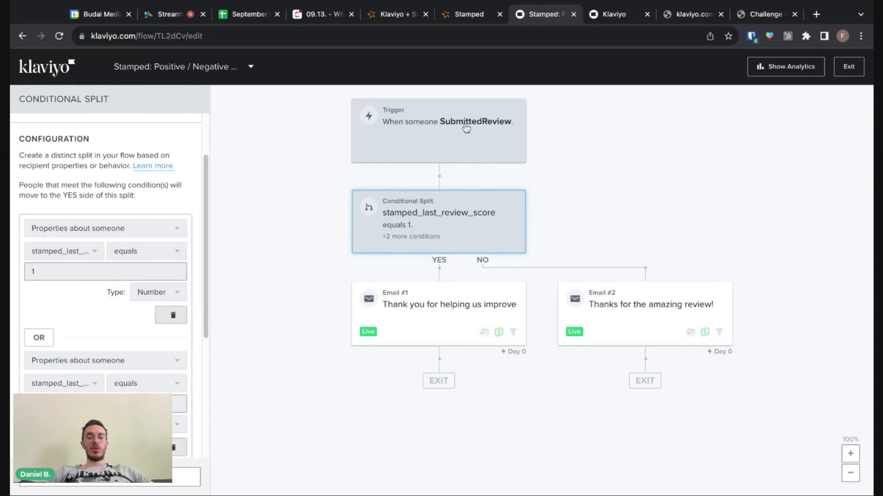
pyautogui.click(446, 126)
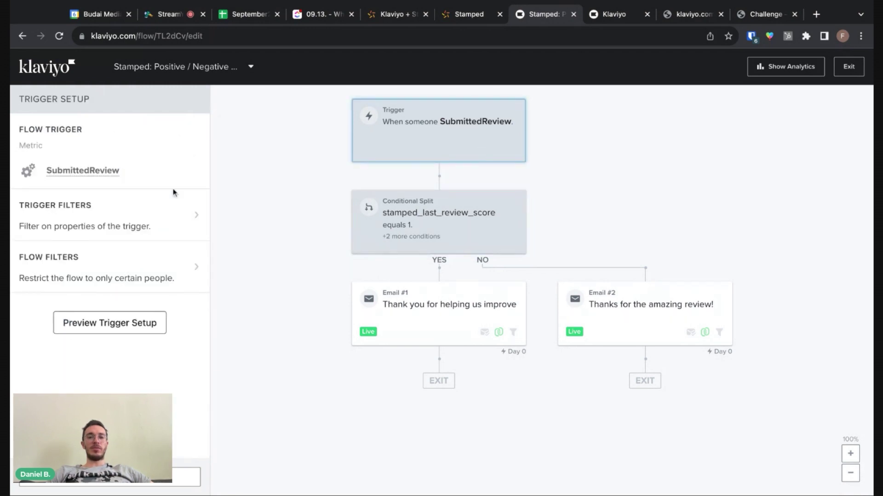
pyautogui.click(444, 234)
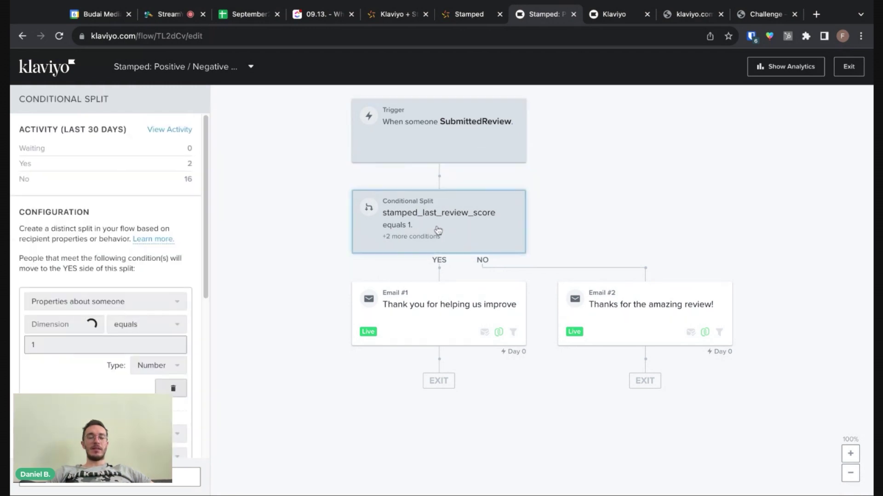
pyautogui.scroll(-2, 99, 269)
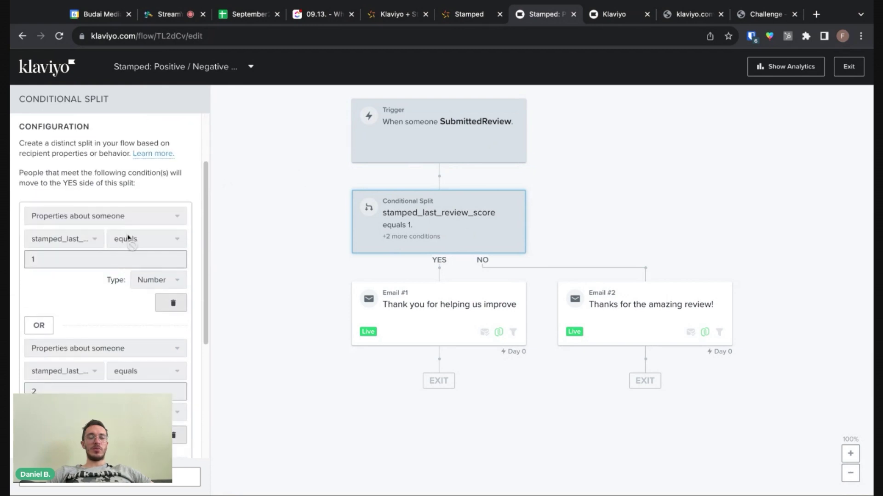
pyautogui.scroll(-5, 134, 391)
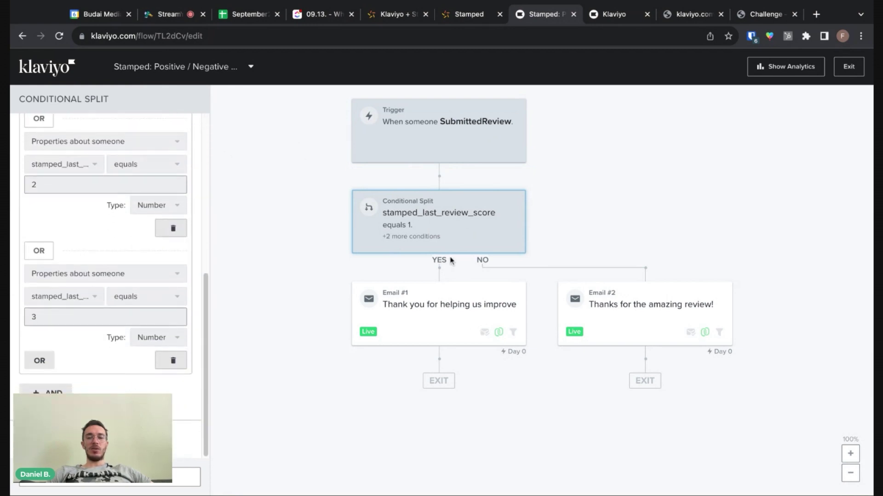
# Compare the low-score and positive-review emails, then open the follow-up email's web view.
pyautogui.click(427, 333)
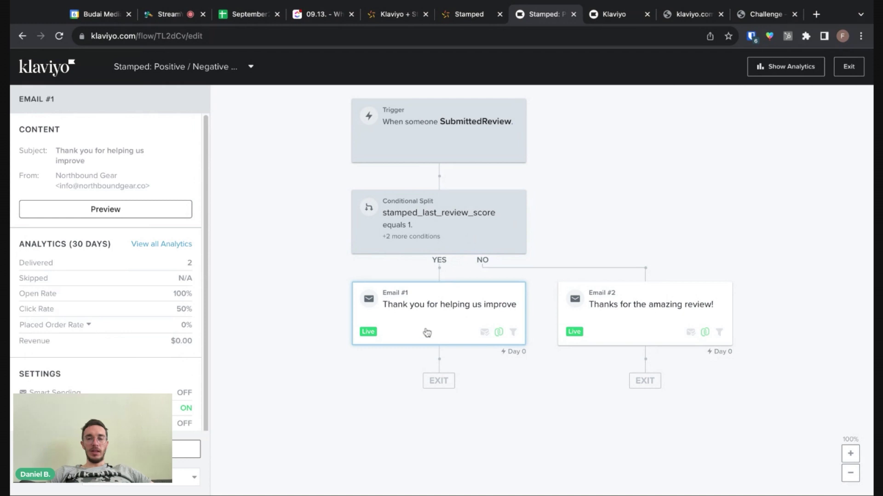
pyautogui.click(602, 320)
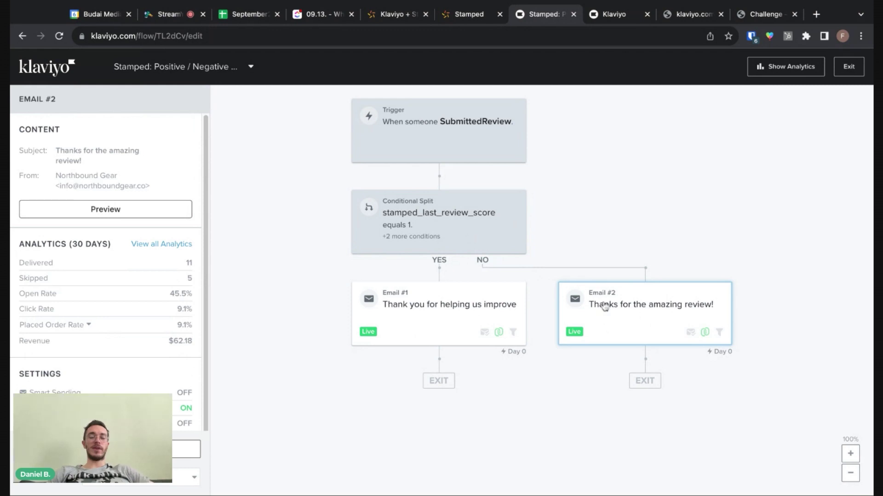
pyautogui.click(373, 298)
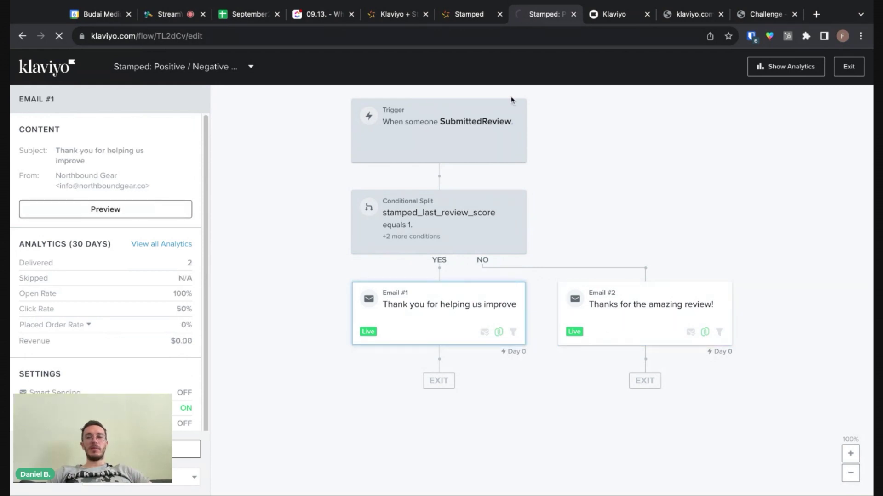
pyautogui.click(649, 21)
# Highlight the points email's sentences about following up on reviews, then clear the highlight.
pyautogui.scroll(-7, 488, 223)
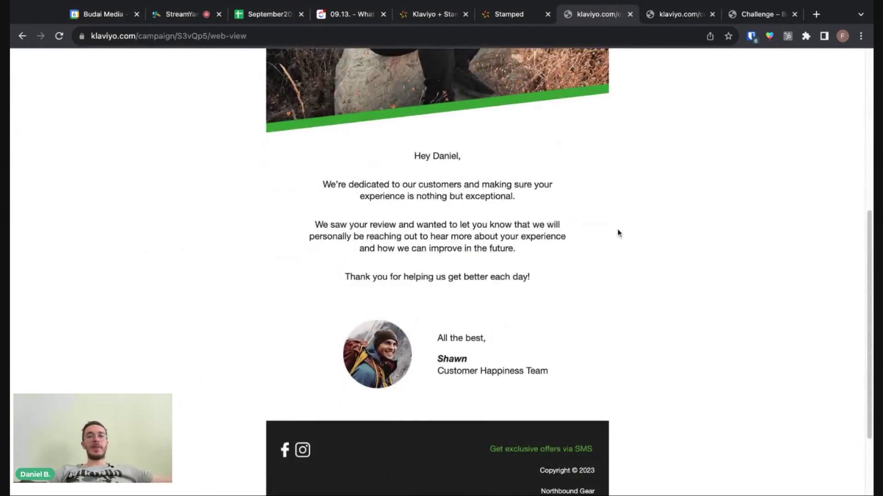
pyautogui.scroll(-3, 494, 269)
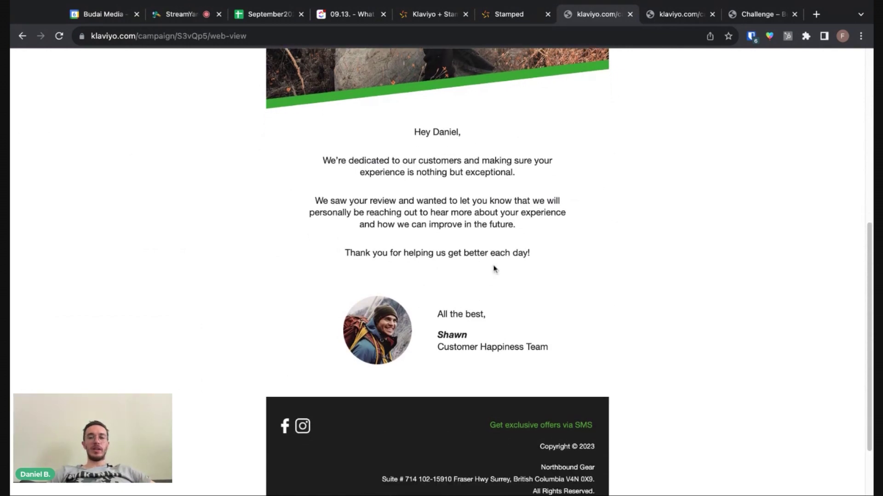
pyautogui.scroll(7, 643, 297)
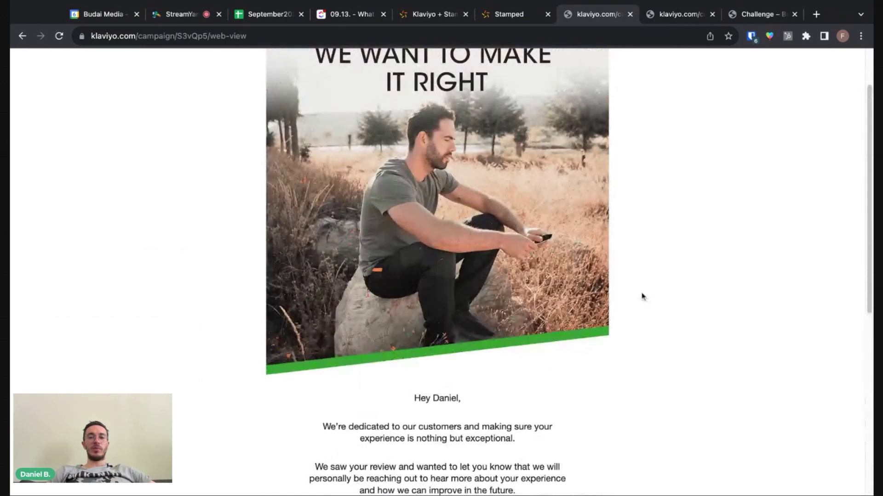
pyautogui.scroll(-5, 634, 291)
pyautogui.moveTo(391, 192); pyautogui.dragTo(524, 273)
pyautogui.click(446, 197)
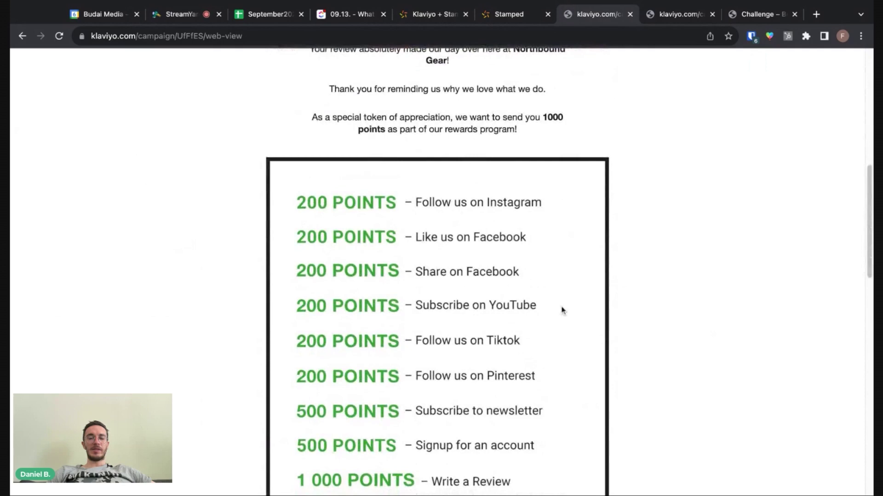
# Read down past the points list to the Refer a Friend section.
pyautogui.scroll(-2, 561, 309)
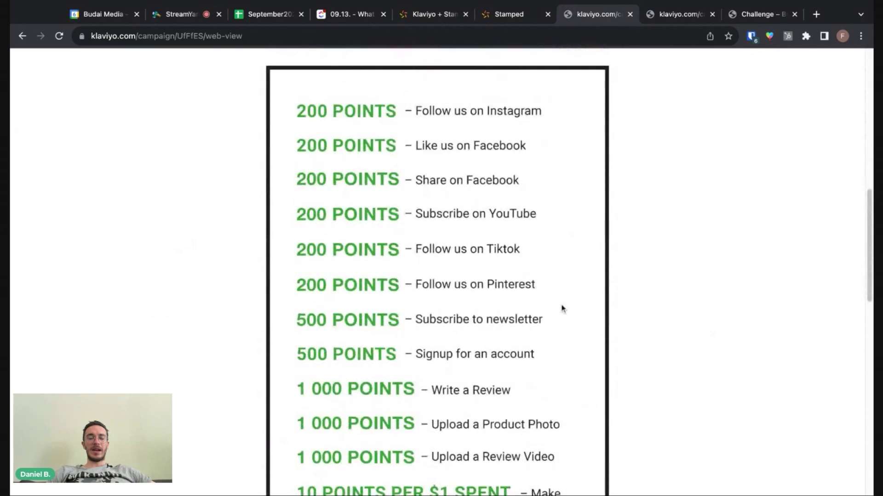
pyautogui.scroll(-4, 561, 309)
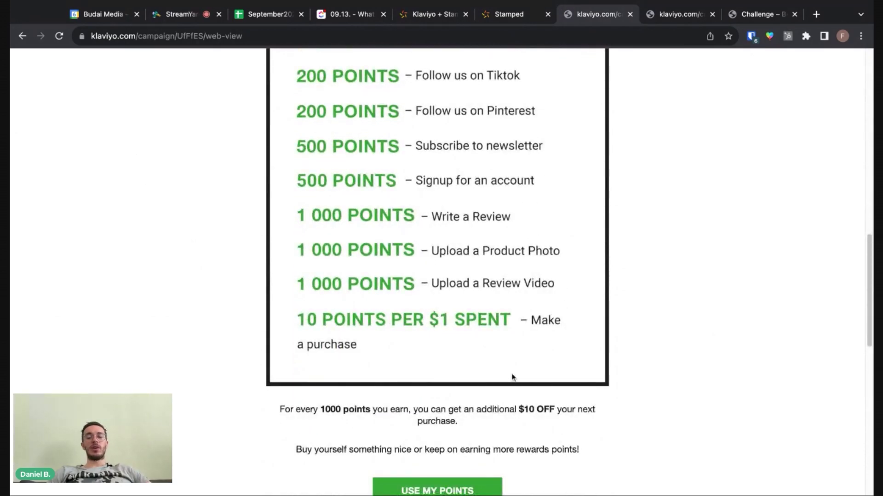
pyautogui.scroll(-7, 650, 351)
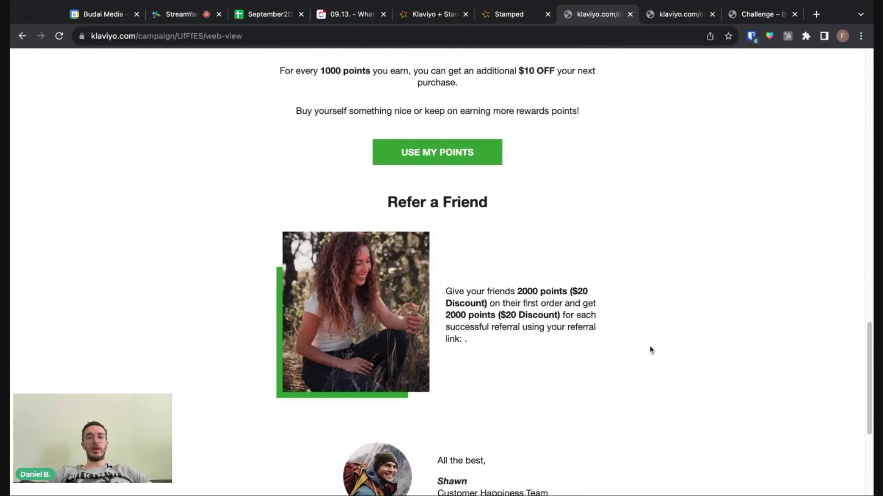
pyautogui.scroll(-4, 650, 350)
pyautogui.scroll(3, 574, 318)
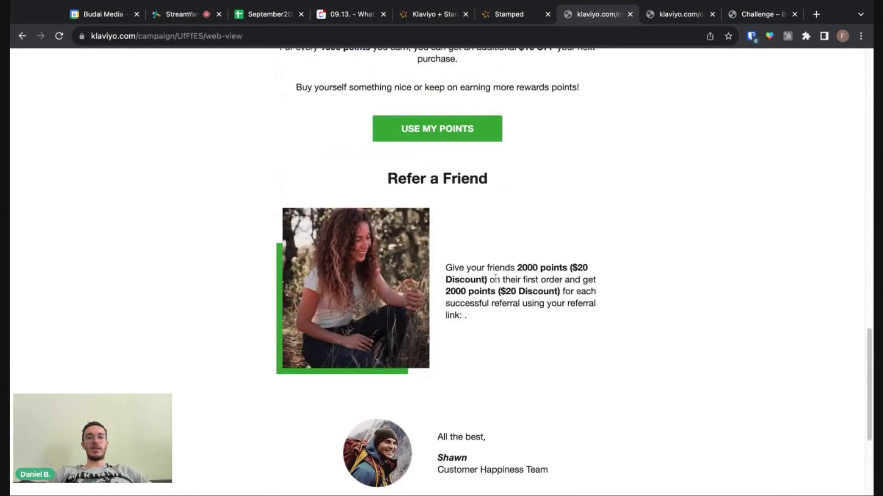
pyautogui.scroll(1, 495, 277)
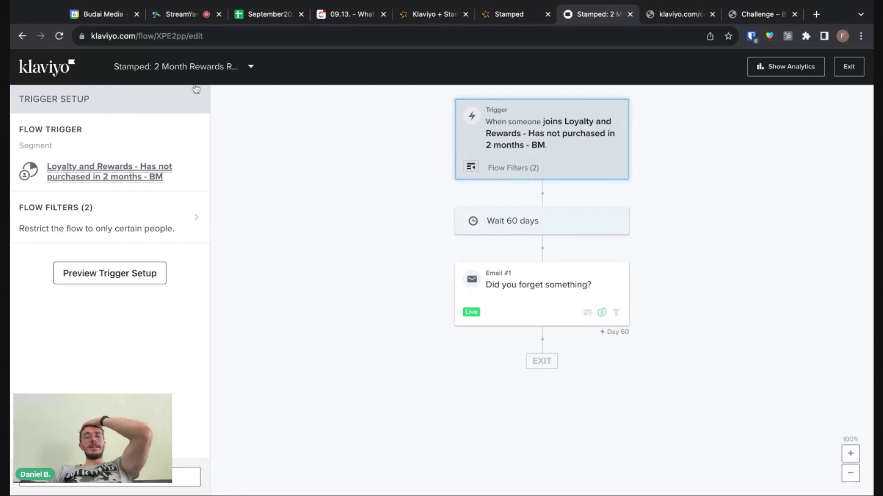
# Check the 2 Month Rewards flow filters excluding anyone who ordered or redeemed a reward.
pyautogui.click(208, 77)
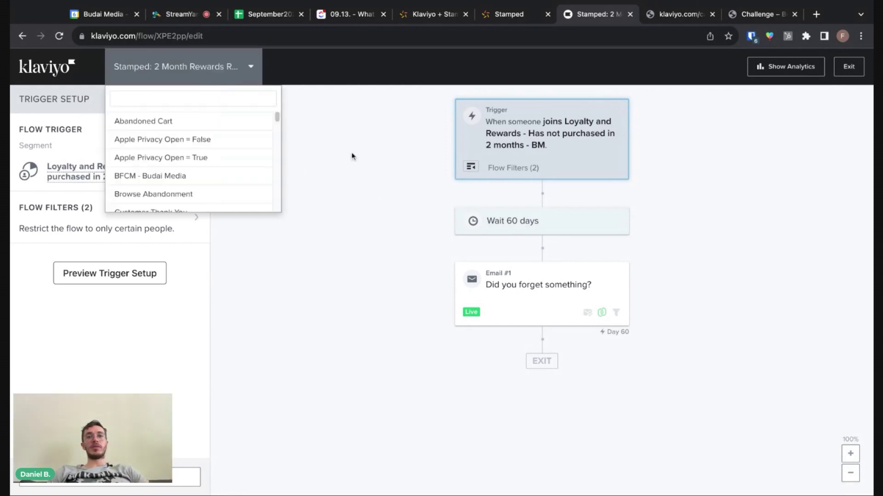
pyautogui.click(353, 156)
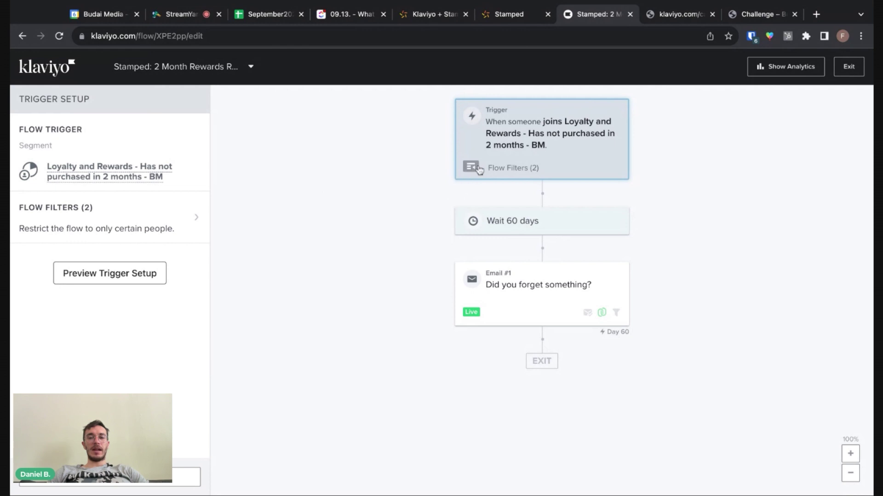
pyautogui.moveTo(470, 168)
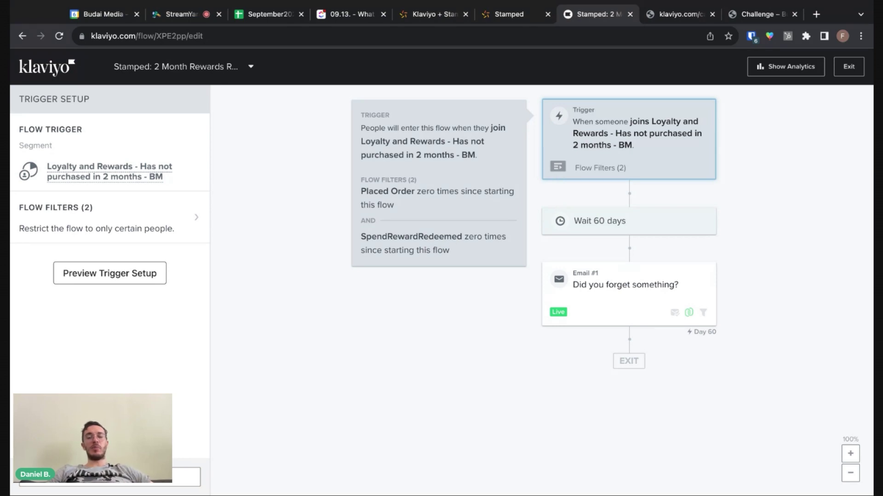
# Review the reminder email and trigger, then open the trigger segment in a new tab.
pyautogui.click(558, 276)
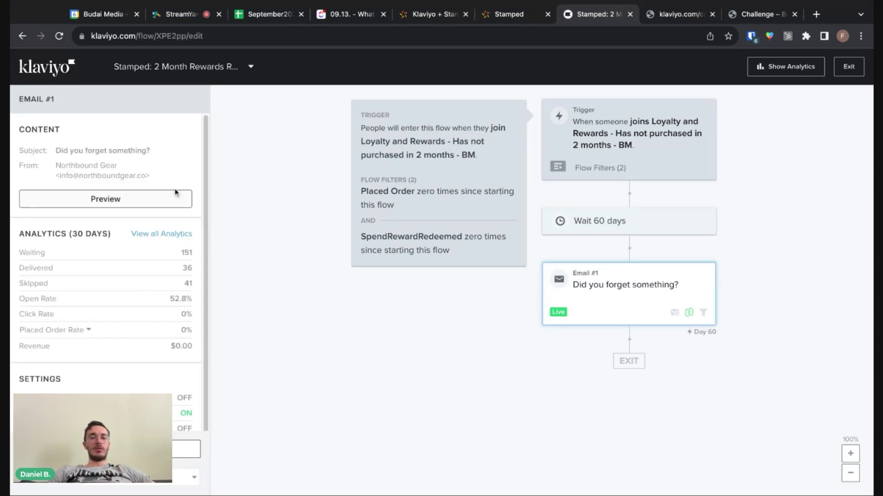
pyautogui.click(418, 154)
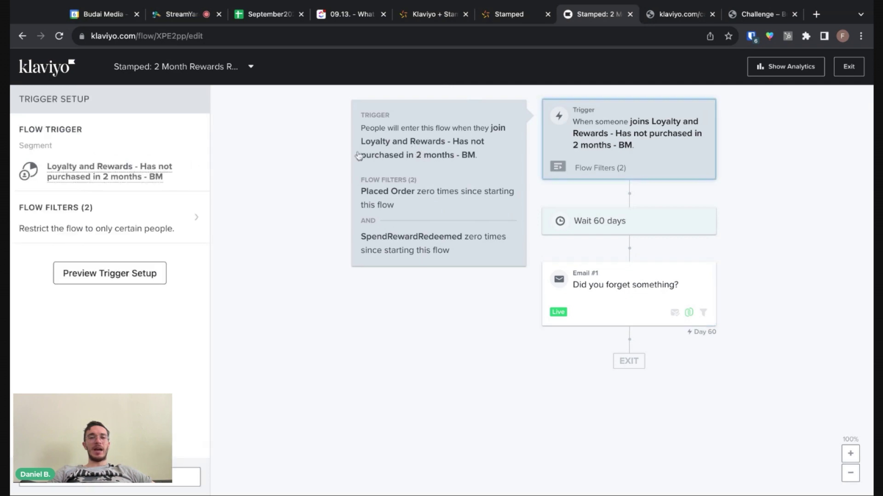
pyautogui.click(96, 171)
pyautogui.click(543, 14)
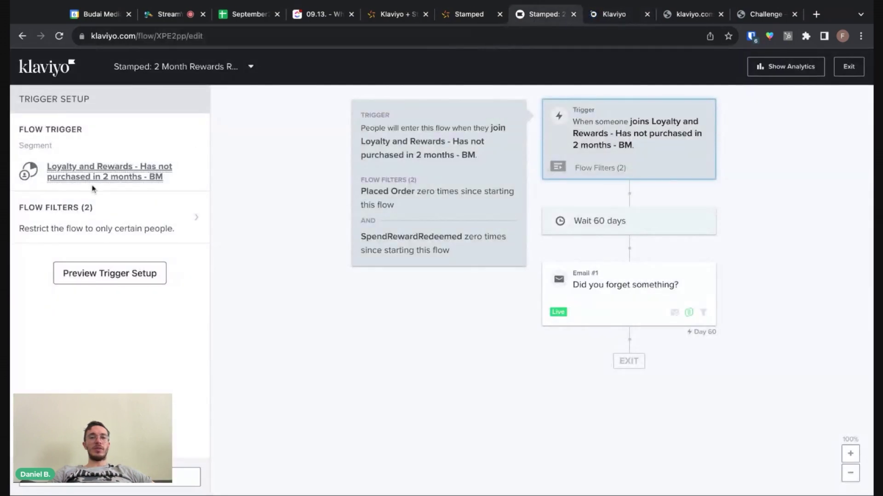
# View the definition of segment 'Loyalty and Rewards - Has not purchased in 2 months - BM', then return.
pyautogui.click(607, 18)
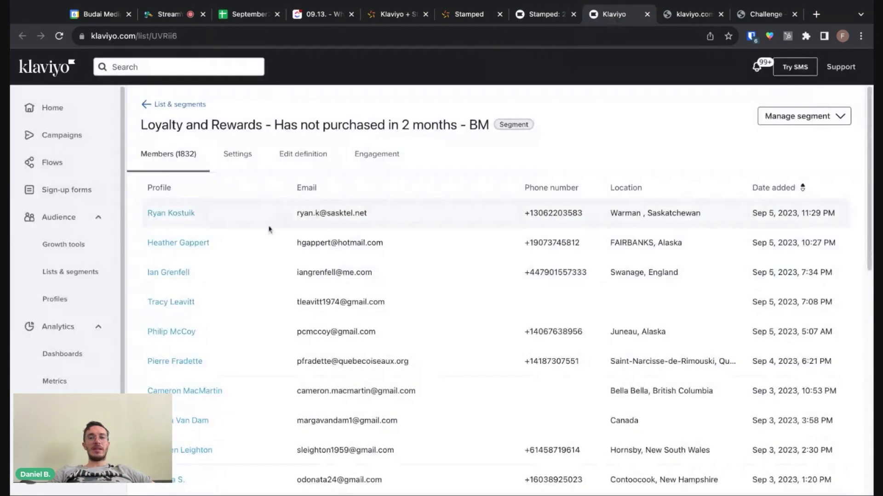
pyautogui.moveTo(161, 125); pyautogui.dragTo(457, 125)
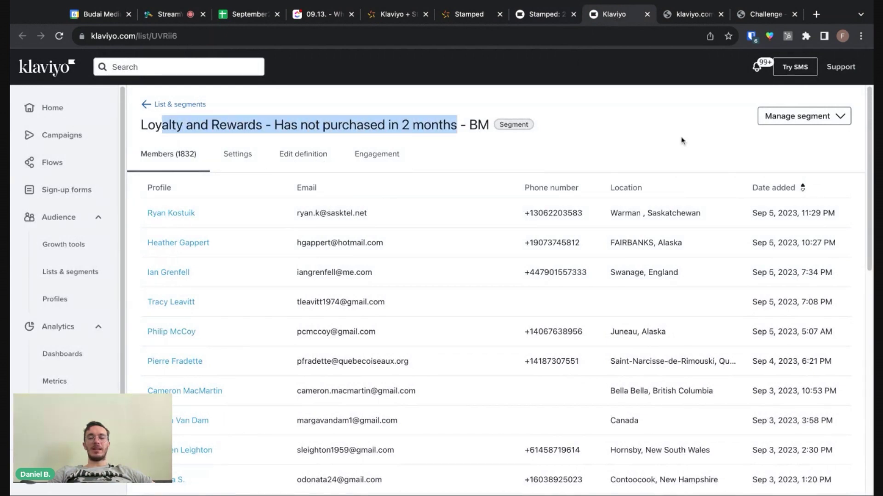
pyautogui.doubleClick(300, 164)
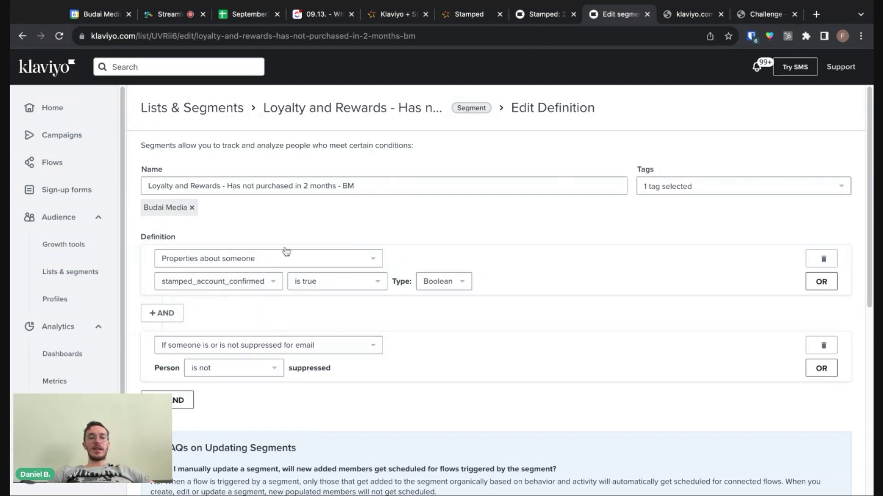
pyautogui.hotkey('ctrl', 'shift', 'Tab')
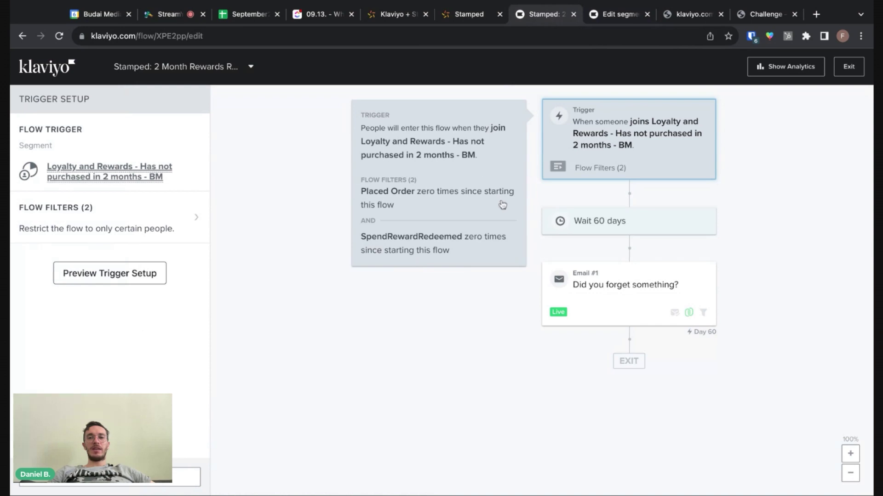
# Check the 60-day wait and reminder email, then highlight the 1000 points, $10 off offer.
pyautogui.click(626, 228)
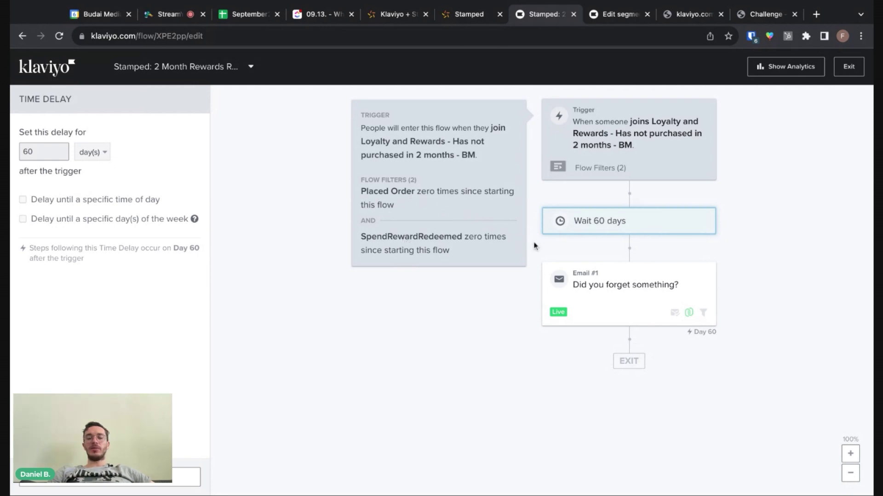
pyautogui.click(601, 288)
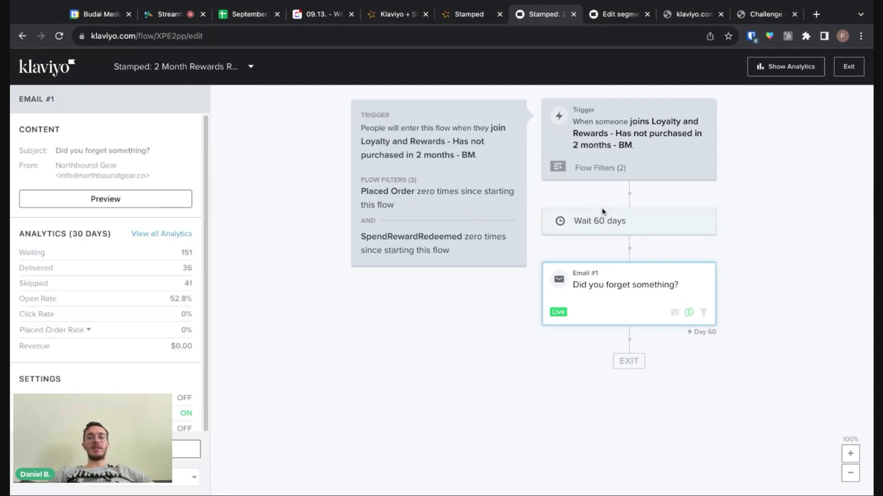
pyautogui.click(692, 14)
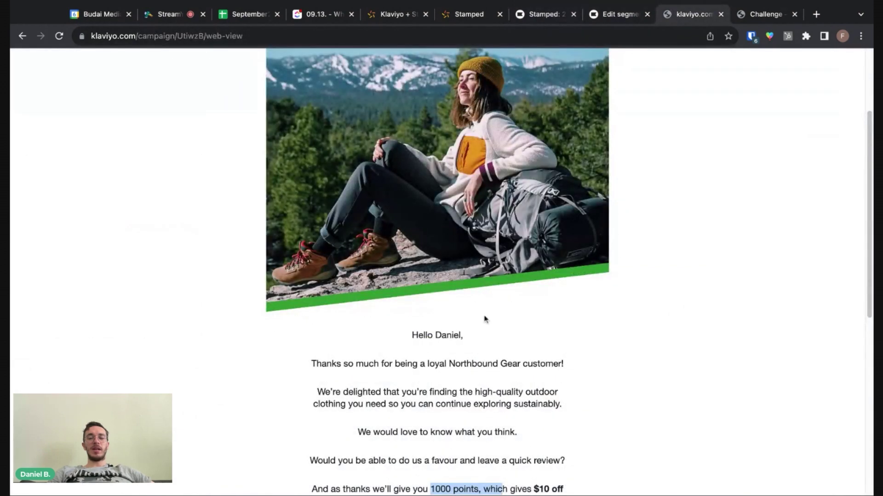
pyautogui.scroll(-5, 485, 319)
pyautogui.click(456, 240)
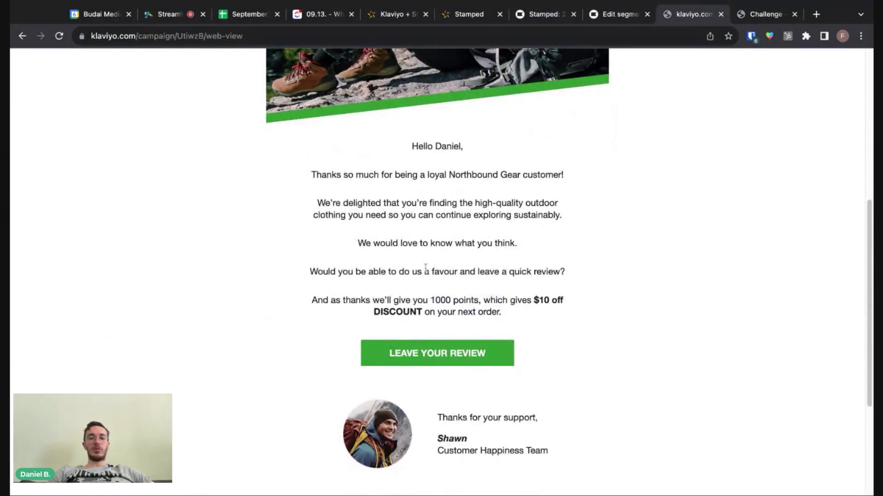
pyautogui.scroll(-1, 427, 270)
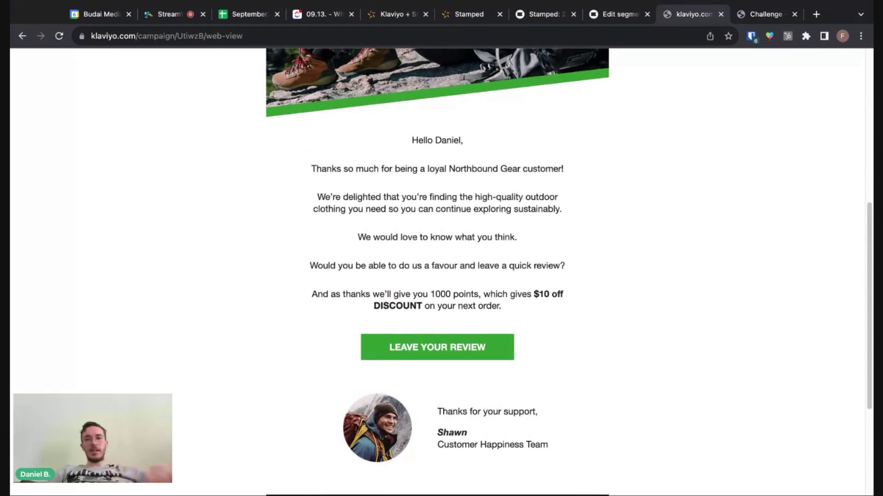
pyautogui.moveTo(418, 295); pyautogui.dragTo(492, 306)
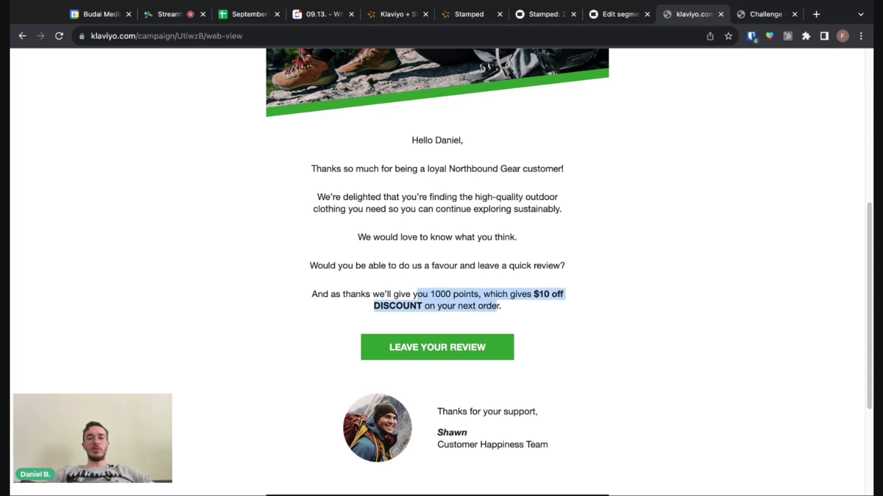